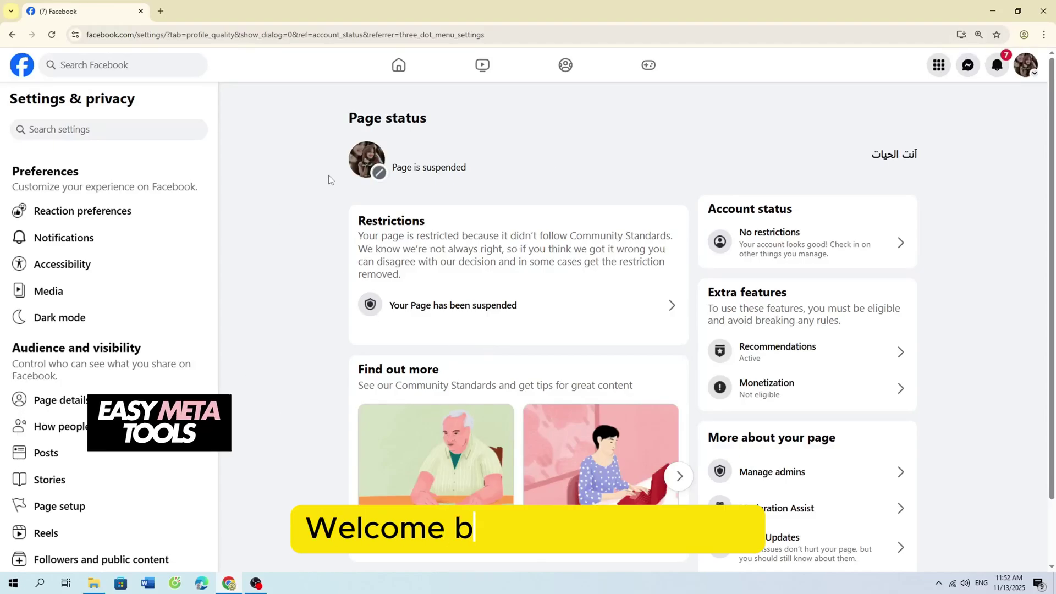
- Reload the Facebook Page status view; it still shows 'Page is suspended' with restrictions
{"action": "left_click_drag", "start_coordinate": [343, 113], "coordinate": [508, 181]}
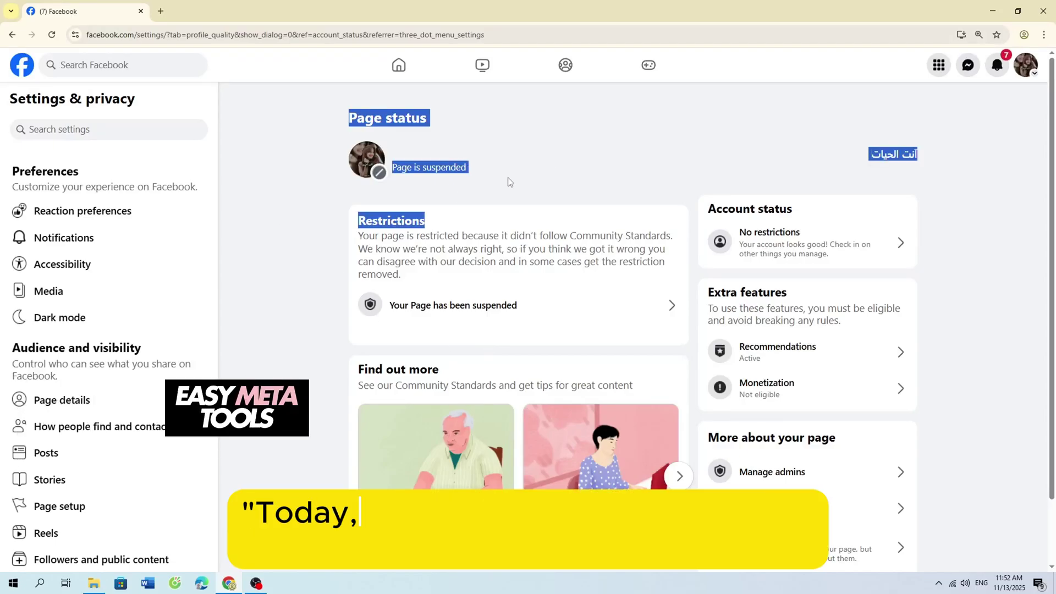
{"action": "left_click", "coordinate": [508, 182]}
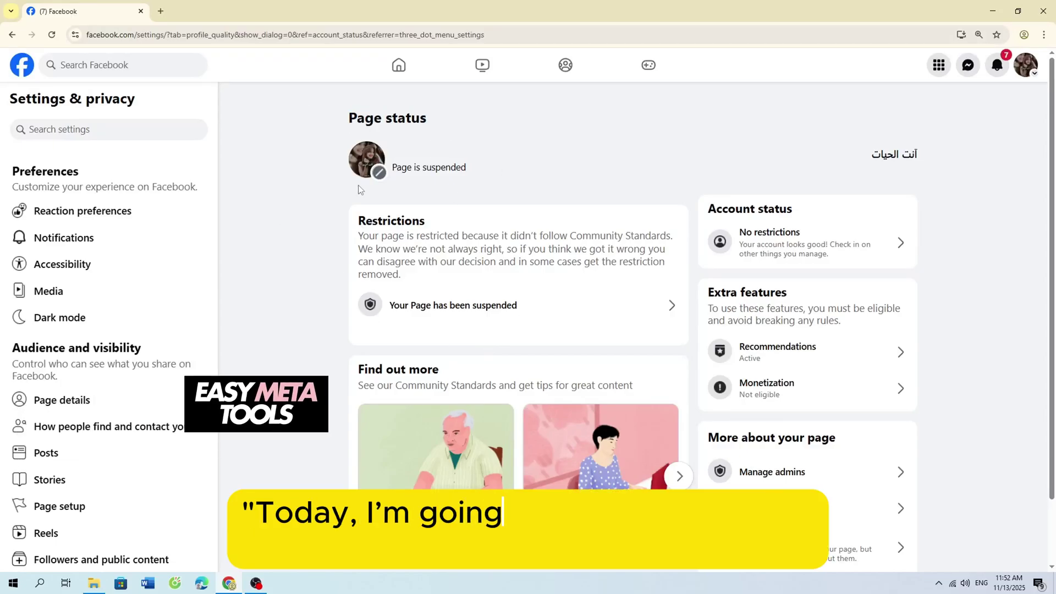
{"action": "left_click", "coordinate": [52, 34]}
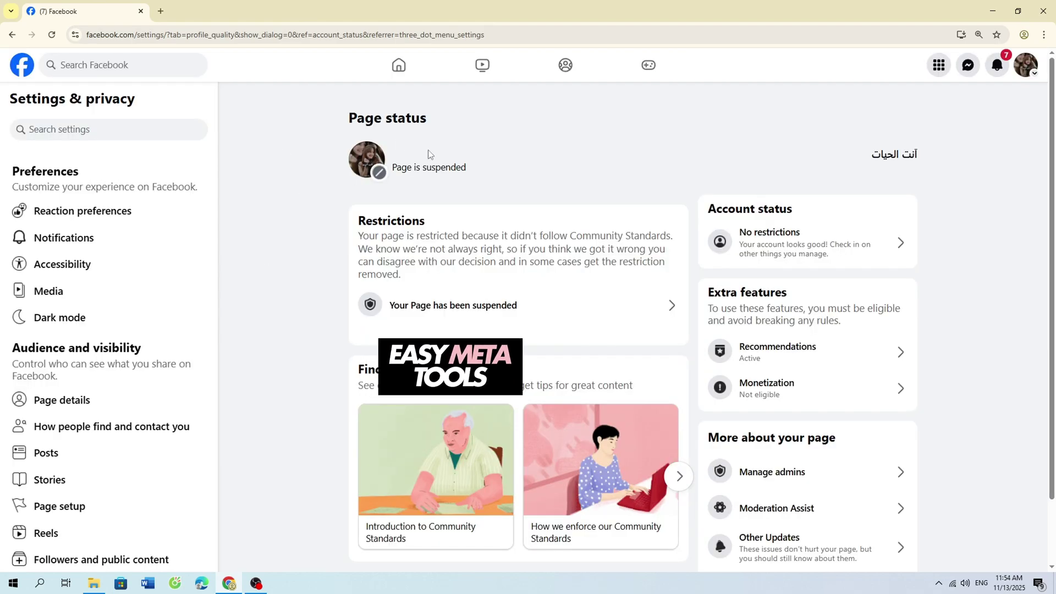
{"action": "left_click_drag", "start_coordinate": [344, 110], "coordinate": [583, 197]}
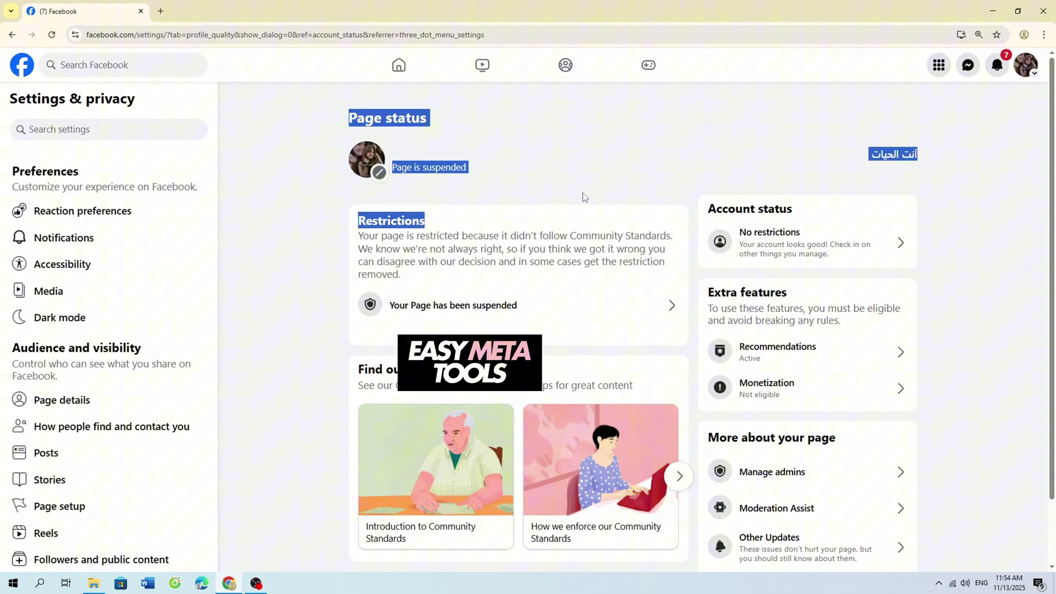
{"action": "left_click", "coordinate": [524, 149]}
{"action": "left_click_drag", "start_coordinate": [408, 185], "coordinate": [613, 177]}
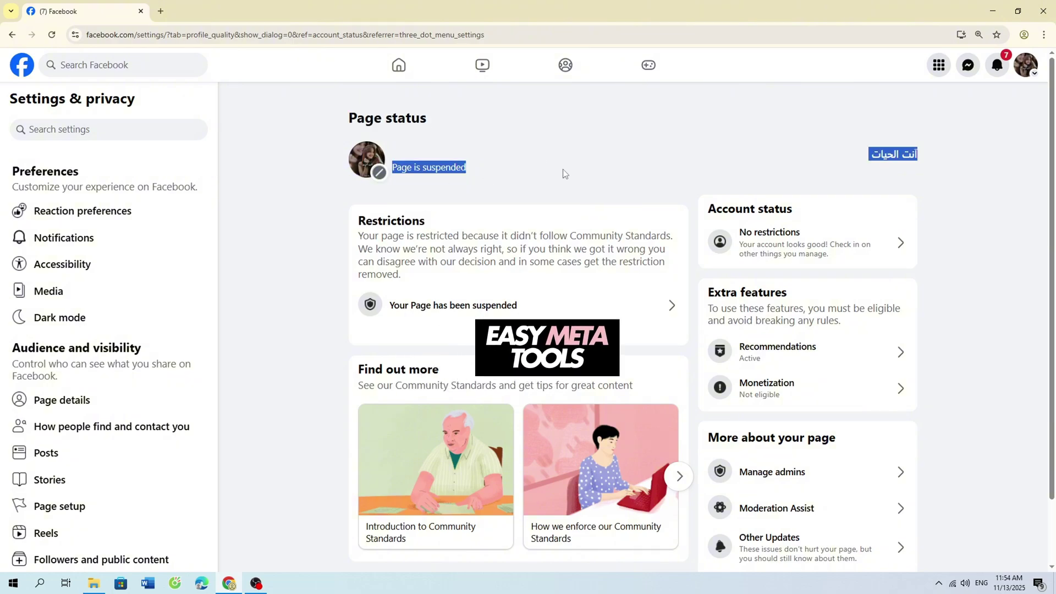
{"action": "left_click_drag", "start_coordinate": [346, 216], "coordinate": [404, 275]}
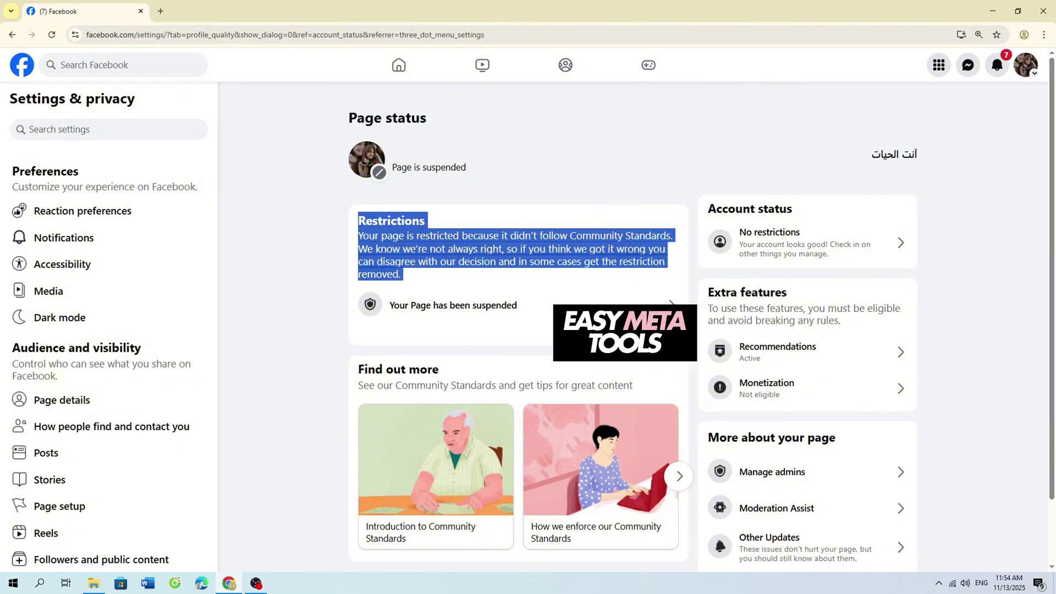
{"action": "left_click", "coordinate": [416, 184]}
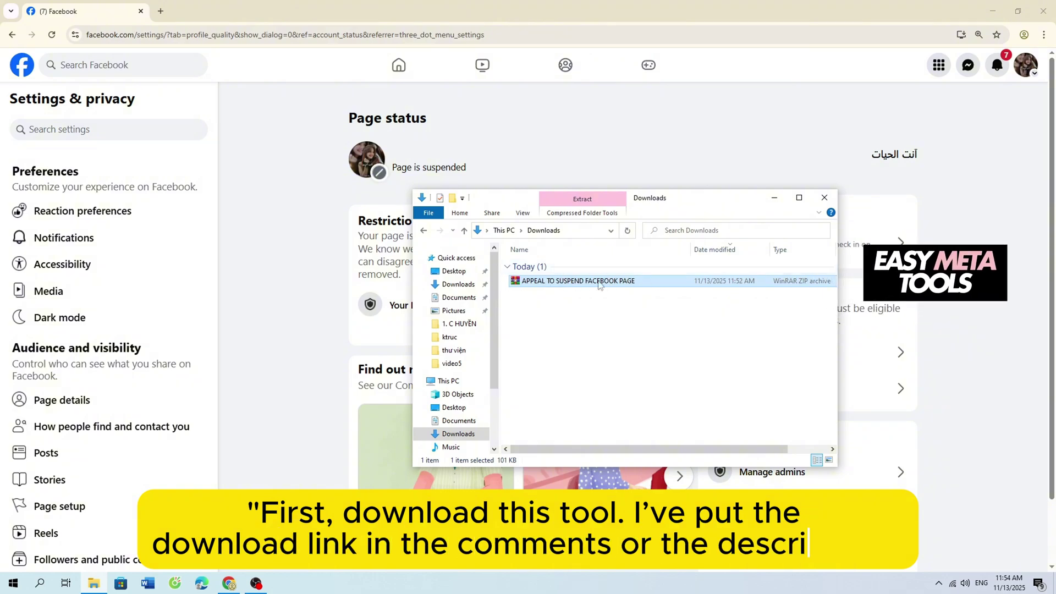
- Extract the APPEAL TO SUSPEND FACEBOOK PAGE ZIP in Downloads and open it to the inner folder
{"action": "right_click", "coordinate": [582, 284]}
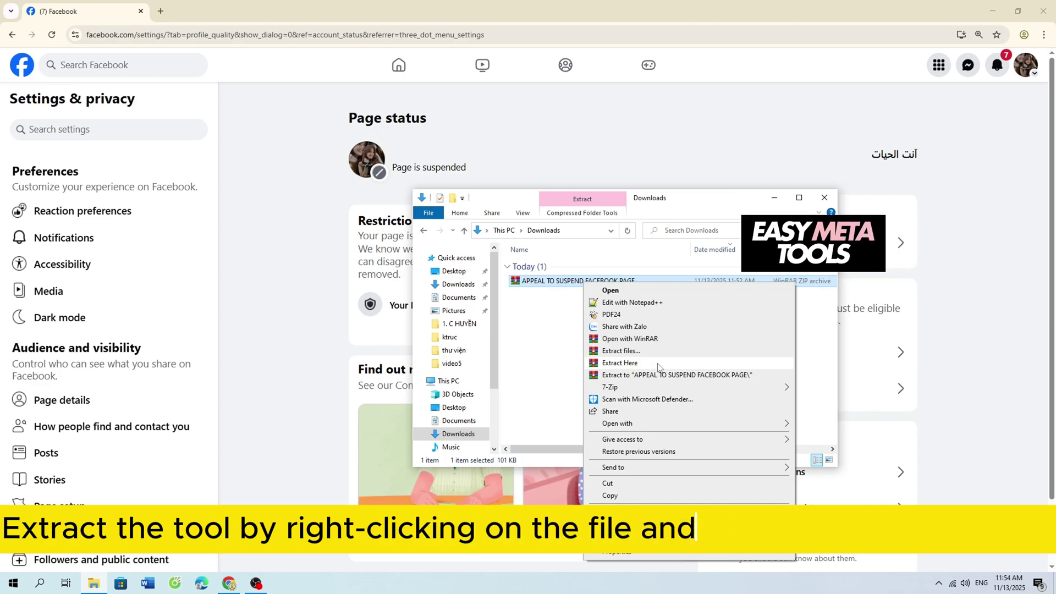
{"action": "left_click", "coordinate": [620, 363]}
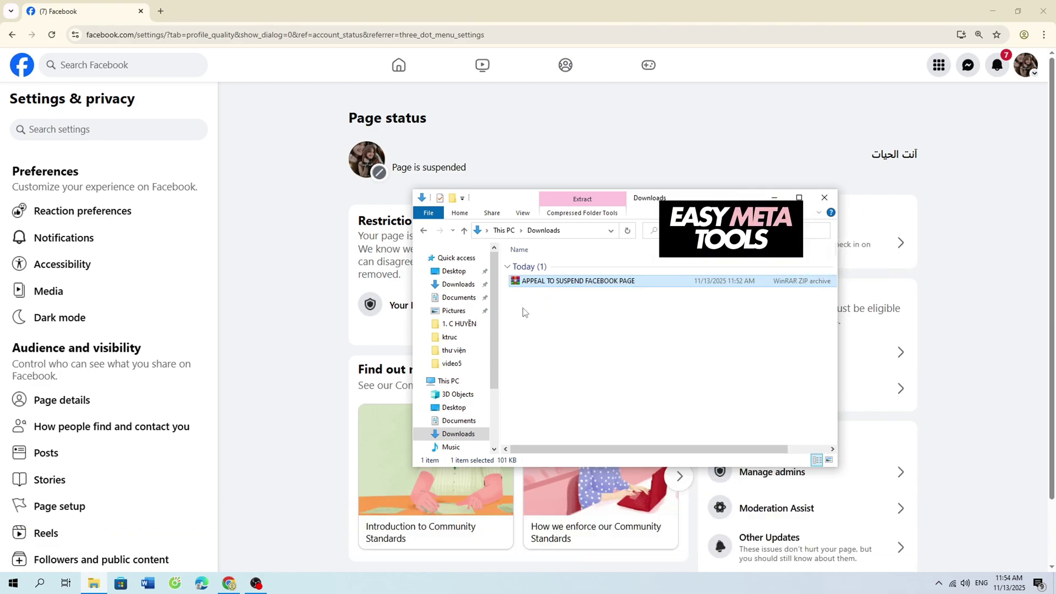
{"action": "left_click", "coordinate": [571, 315]}
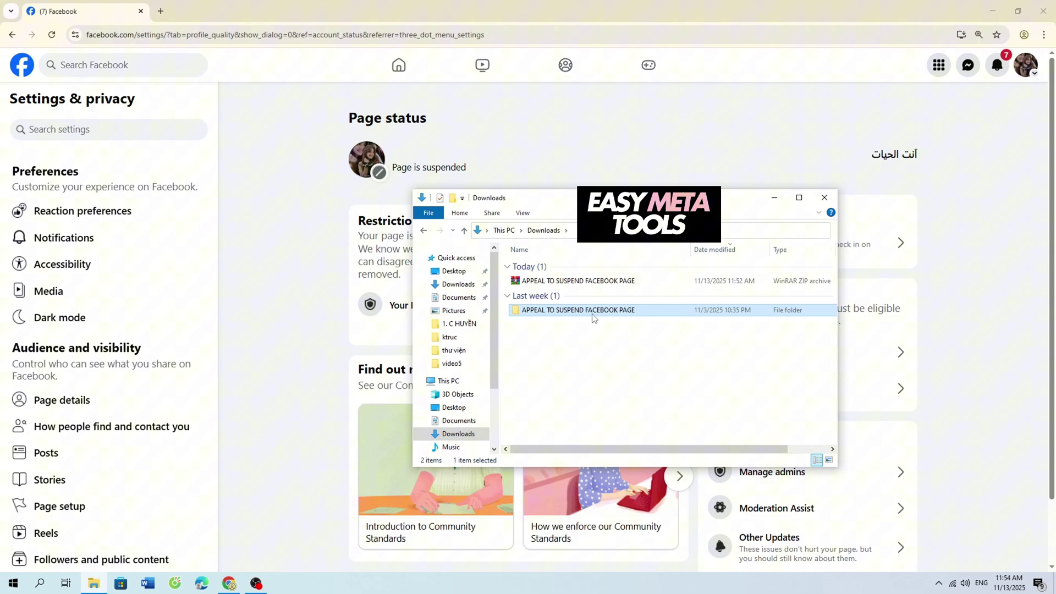
{"action": "double_click", "coordinate": [620, 316]}
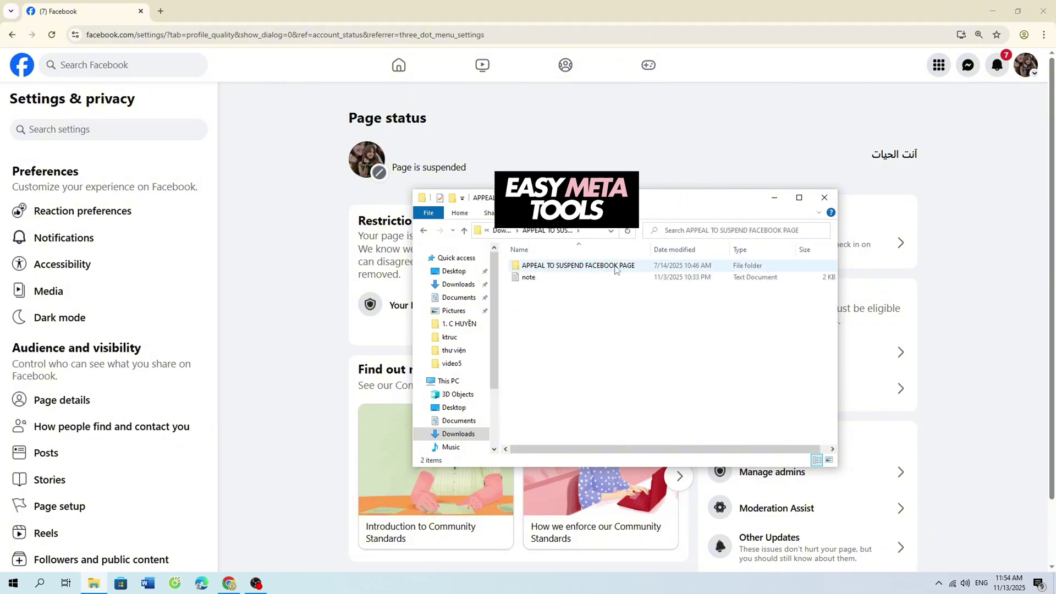
{"action": "left_click", "coordinate": [576, 271]}
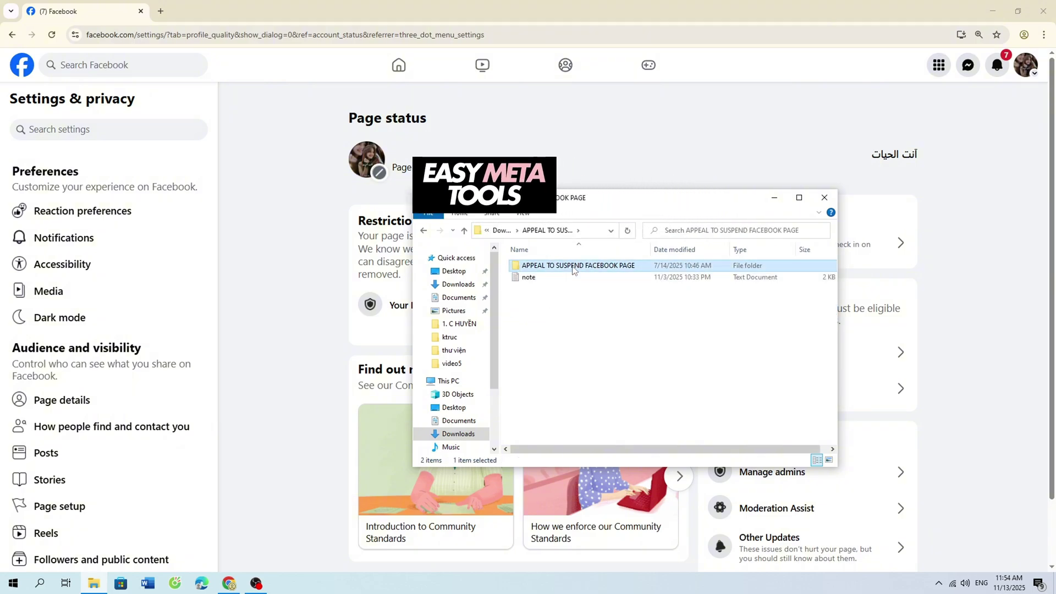
- Bring up the Extensions submenu in Chrome's main menu
{"action": "left_click", "coordinate": [1043, 34]}
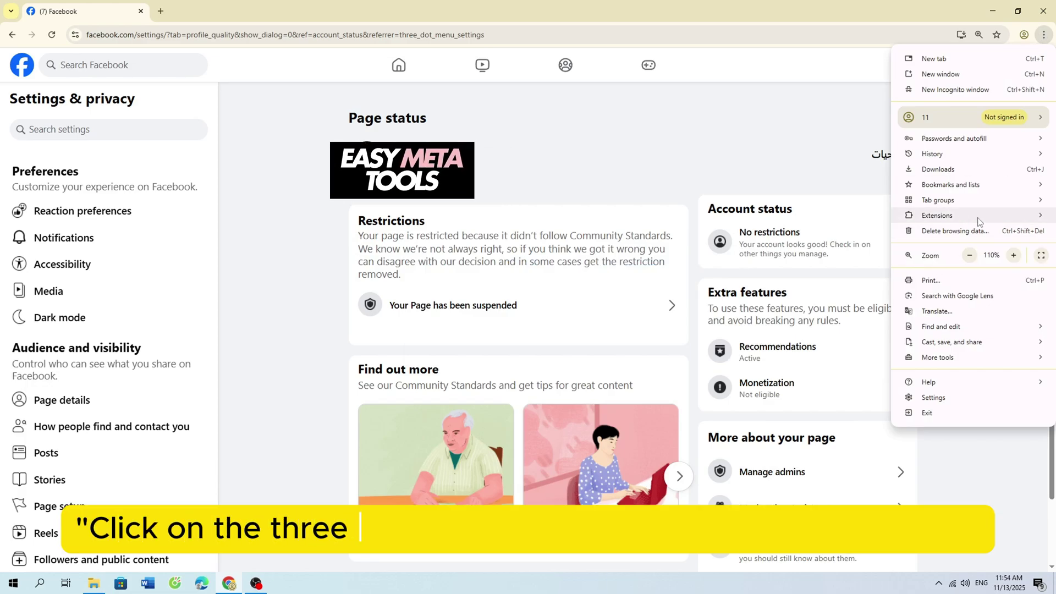
{"action": "mouse_move", "coordinate": [978, 220]}
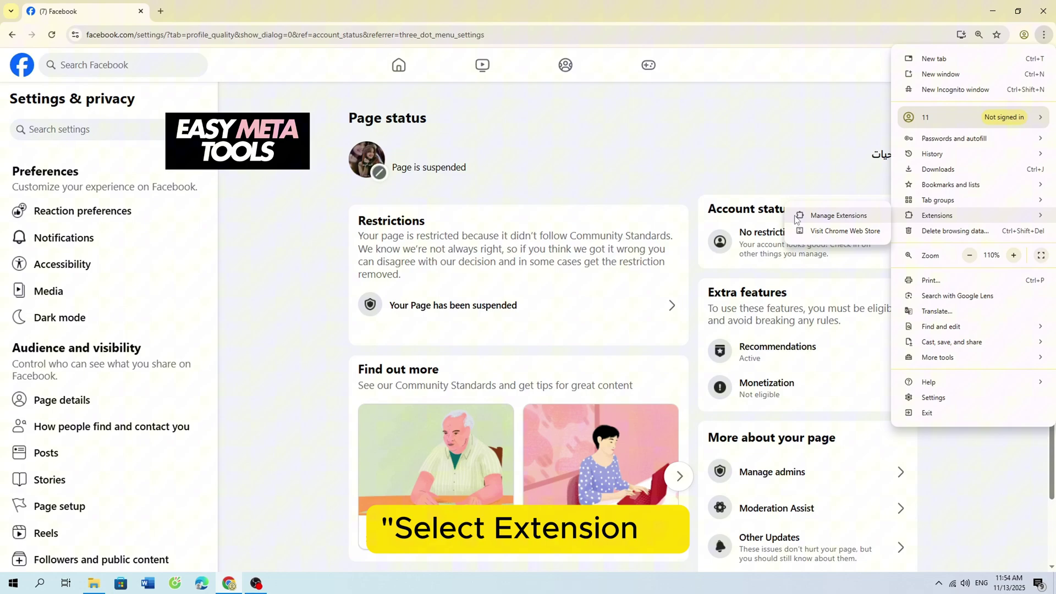
- Open Manage Extensions and switch Developer mode on
{"action": "left_click", "coordinate": [834, 217]}
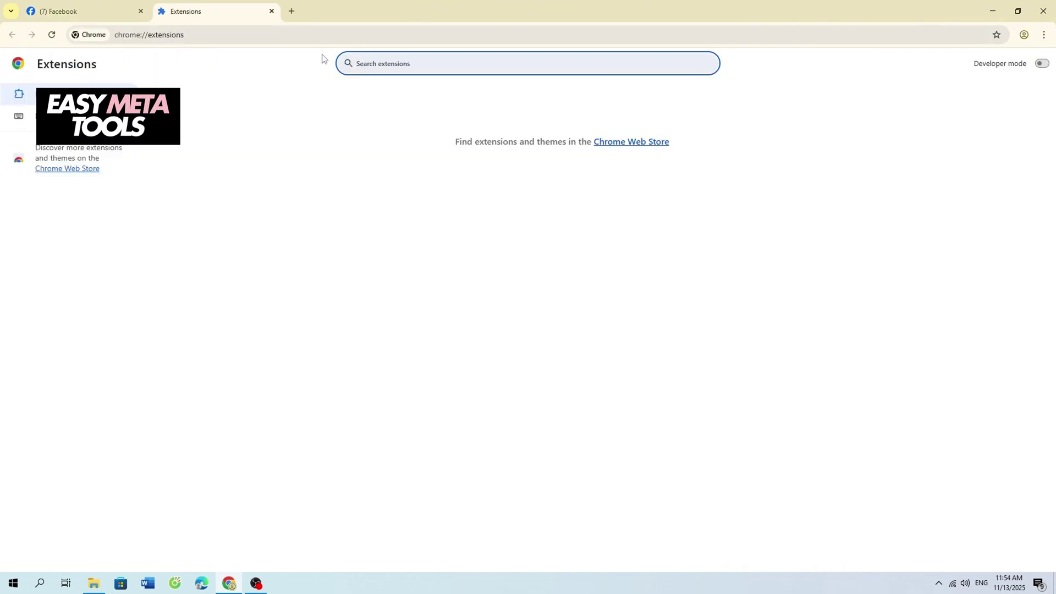
{"action": "left_click_drag", "start_coordinate": [968, 66], "coordinate": [1040, 65]}
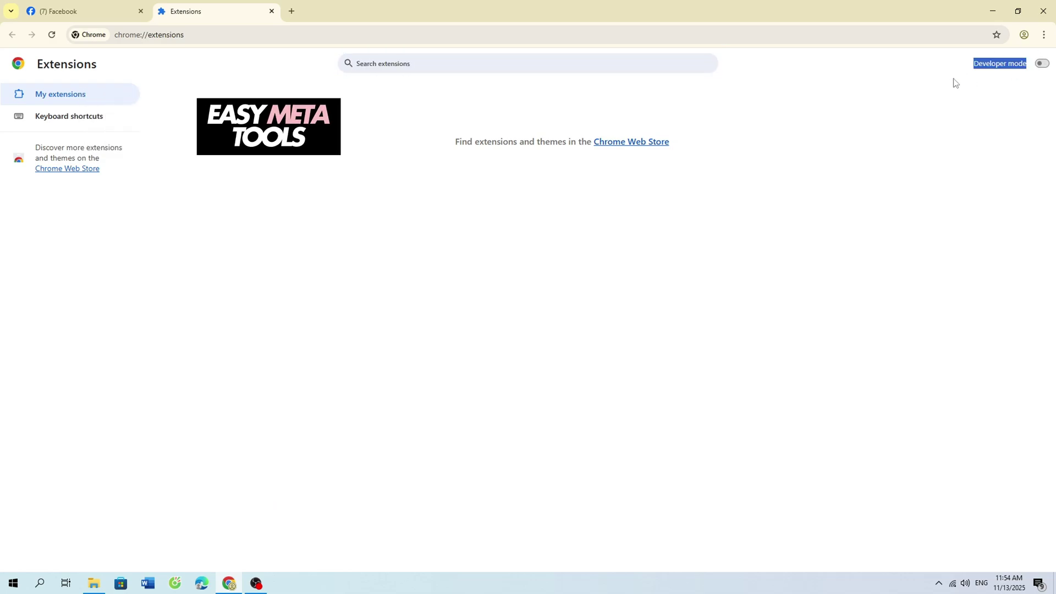
{"action": "left_click", "coordinate": [1044, 65]}
{"action": "left_click", "coordinate": [1045, 65]}
{"action": "left_click", "coordinate": [1046, 66]}
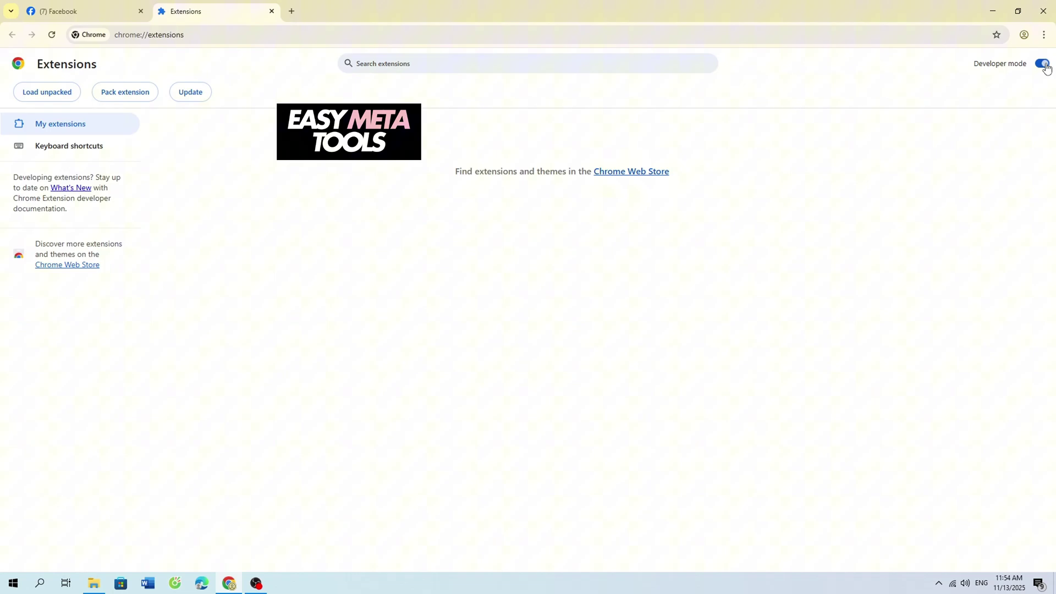
{"action": "left_click", "coordinate": [1047, 68]}
{"action": "left_click", "coordinate": [1047, 67]}
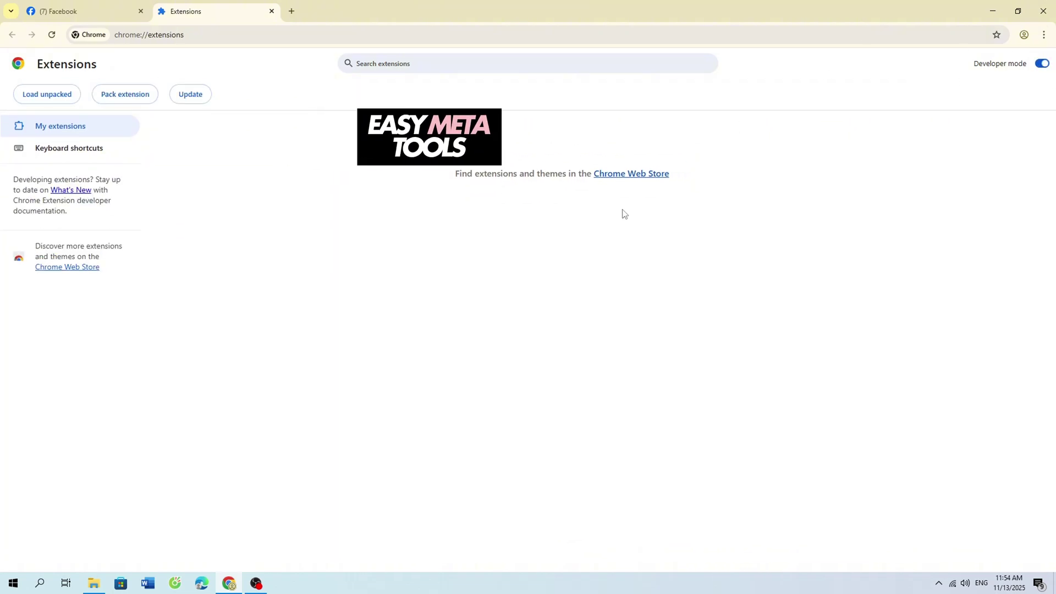
- Install the APPEAL TO SUSPEND FACEBOOK PAGE folder by dragging it onto Extensions, then remove it
{"action": "left_click", "coordinate": [101, 584]}
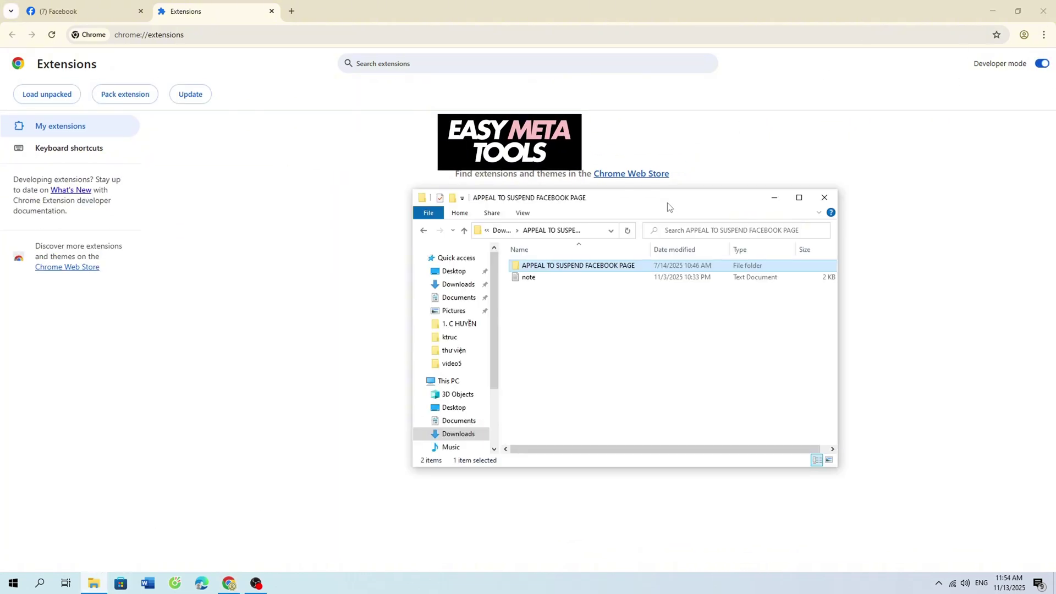
{"action": "left_click_drag", "start_coordinate": [599, 196], "coordinate": [701, 158]}
{"action": "left_click_drag", "start_coordinate": [702, 228], "coordinate": [338, 275]}
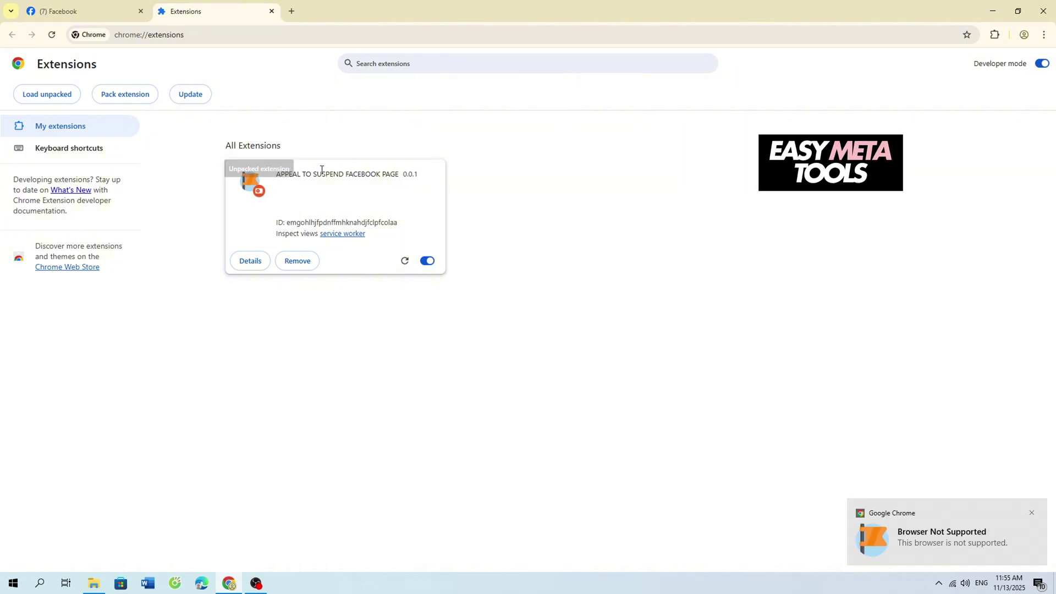
{"action": "left_click", "coordinate": [300, 260]}
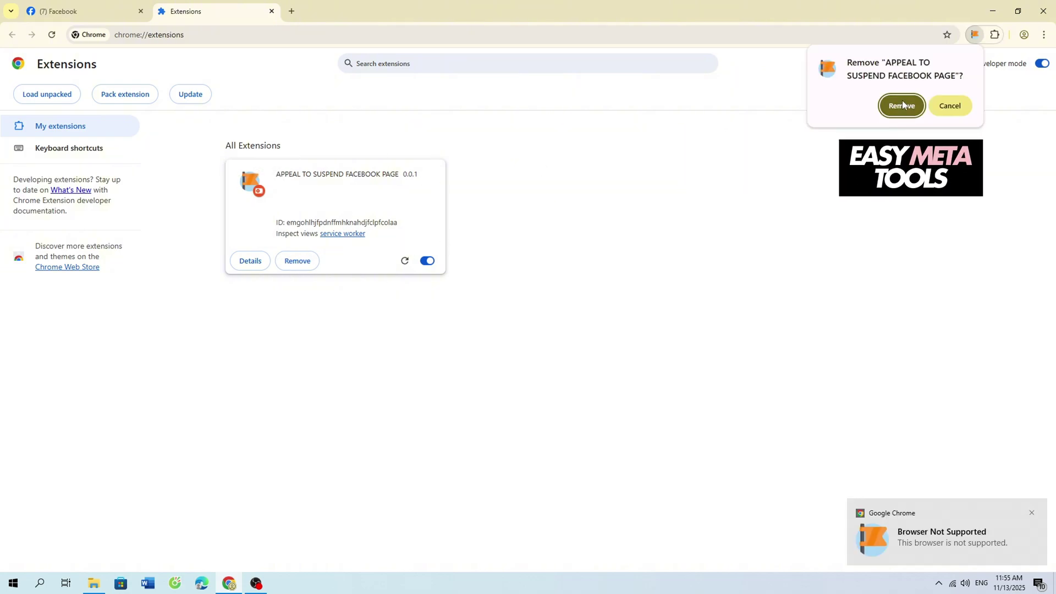
{"action": "left_click", "coordinate": [52, 37]}
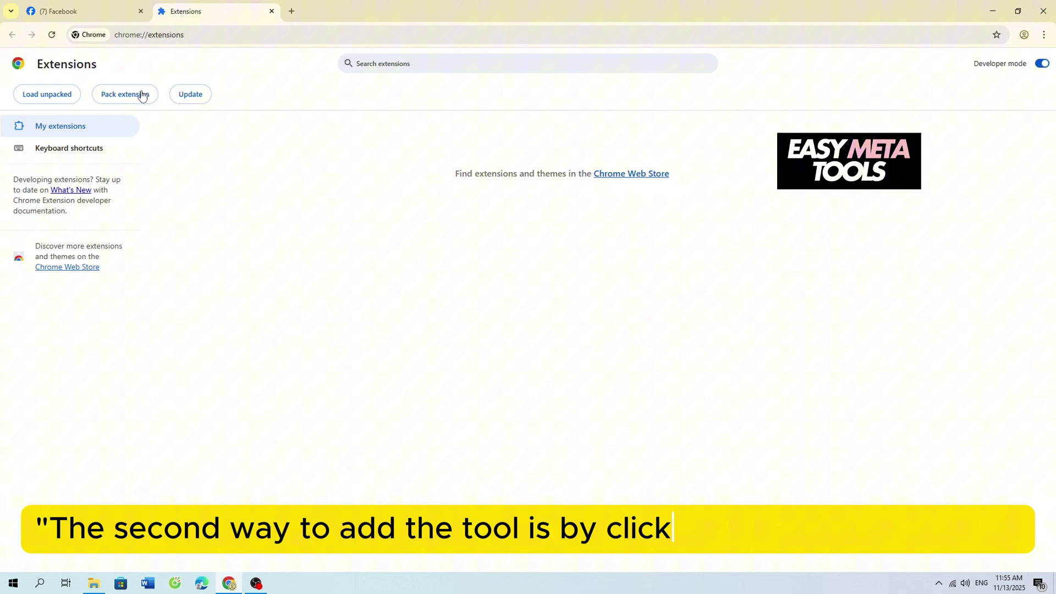
- Load unpacked from Downloads > APPEAL TO SUSPEND FACEBOOK PAGE > APPEAL TO SUSPEND FACEBOOK PAGE, adding version 0.0.1
{"action": "left_click", "coordinate": [40, 97]}
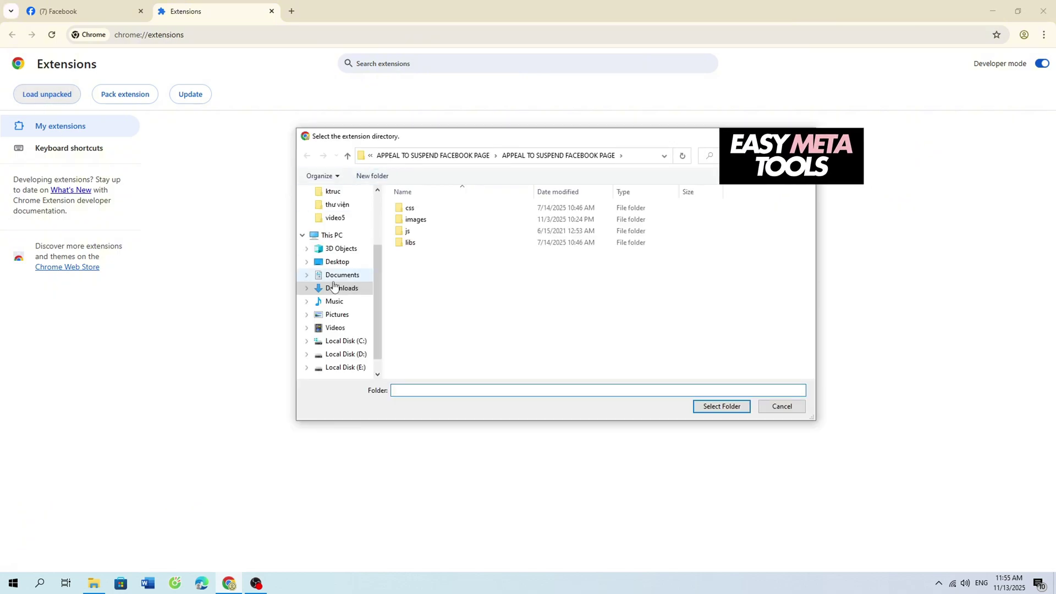
{"action": "left_click", "coordinate": [339, 289]}
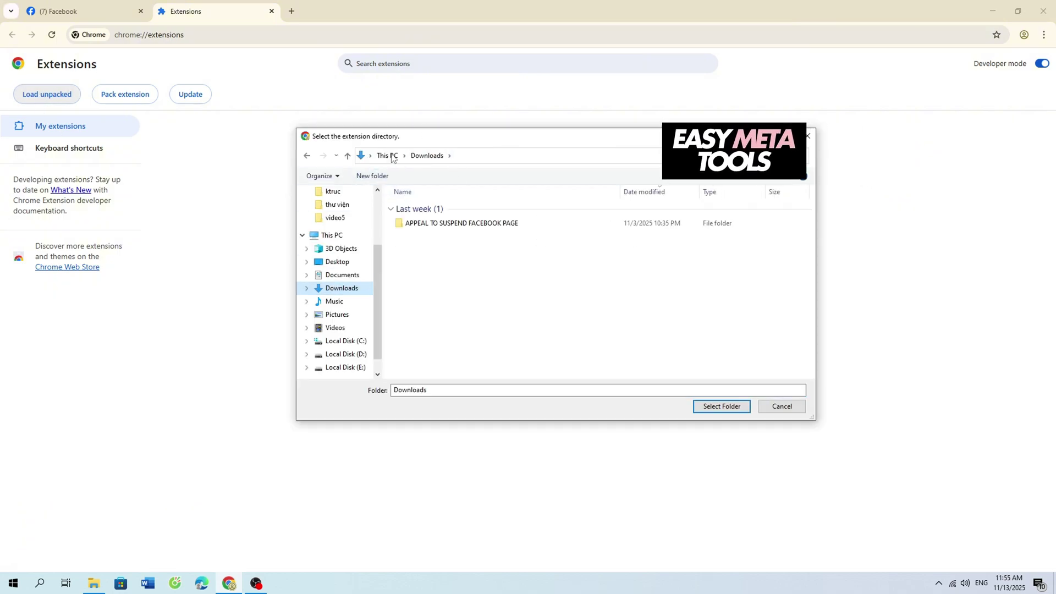
{"action": "double_click", "coordinate": [496, 224]}
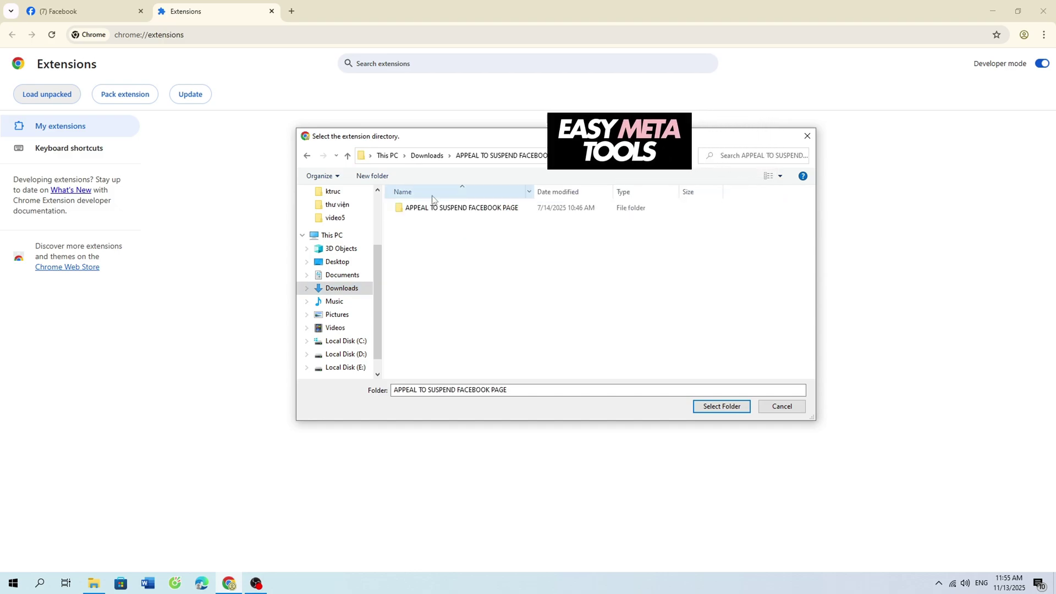
{"action": "double_click", "coordinate": [501, 211]}
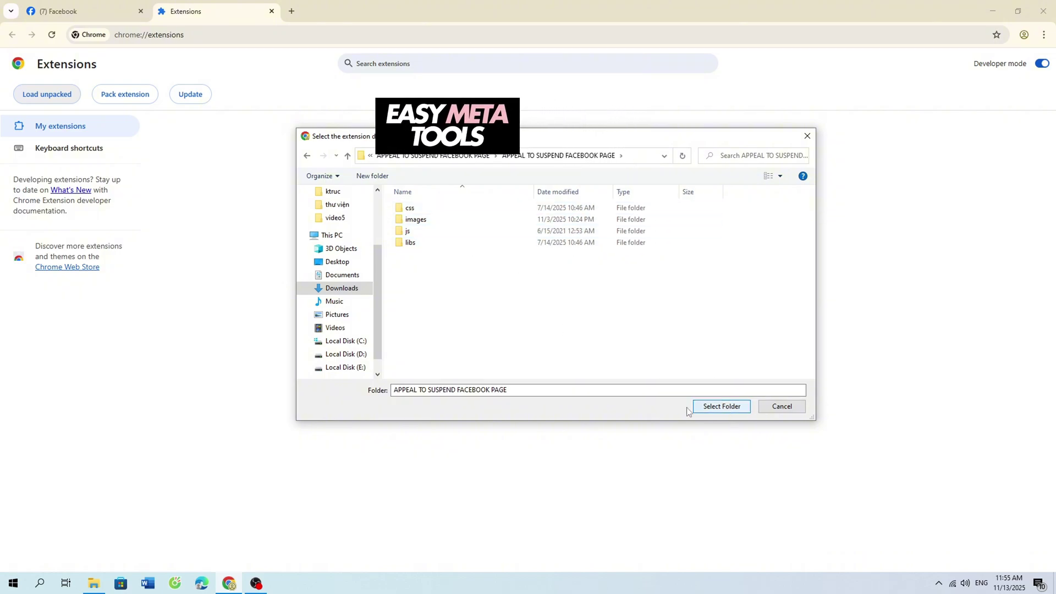
{"action": "left_click", "coordinate": [716, 407]}
{"action": "left_click_drag", "start_coordinate": [276, 173], "coordinate": [384, 175]}
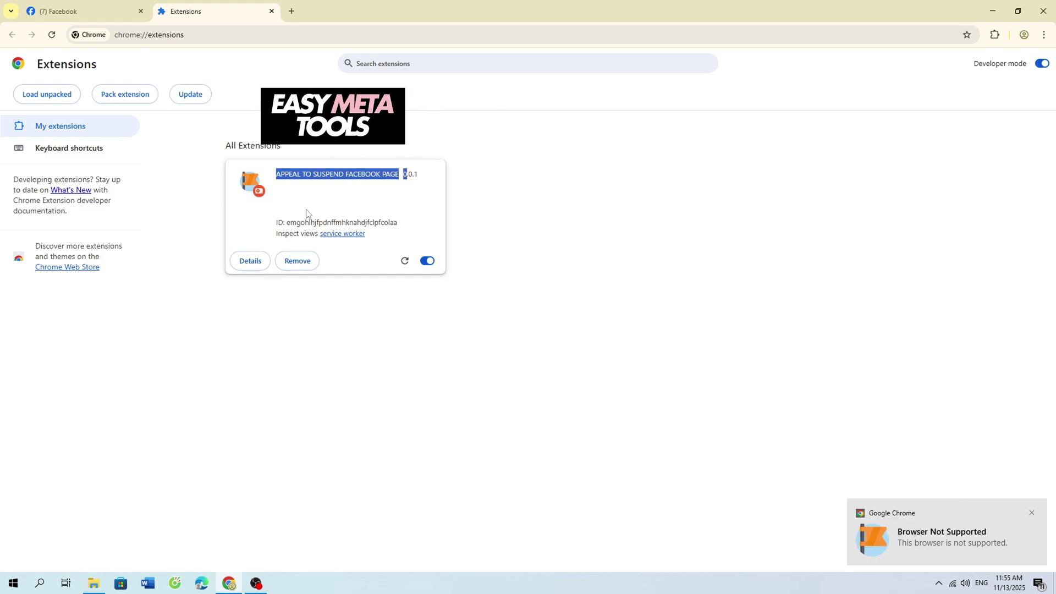
- Show the toolbar extensions menu listing APPEAL TO SUSPEND FACEBOOK PAGE
{"action": "left_click", "coordinate": [995, 34]}
{"action": "left_click", "coordinate": [995, 35]}
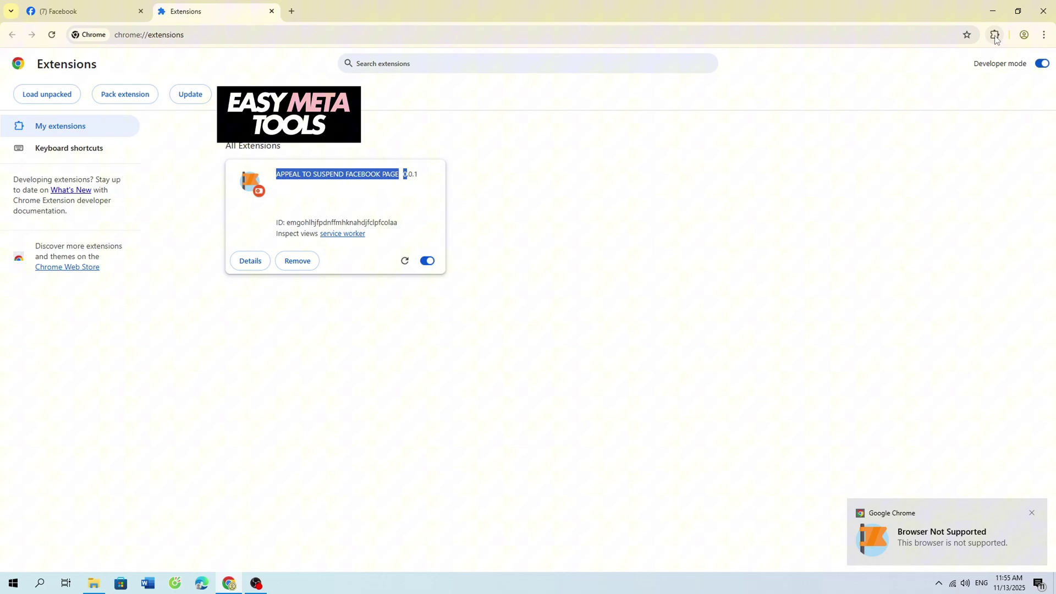
{"action": "left_click", "coordinate": [996, 35]}
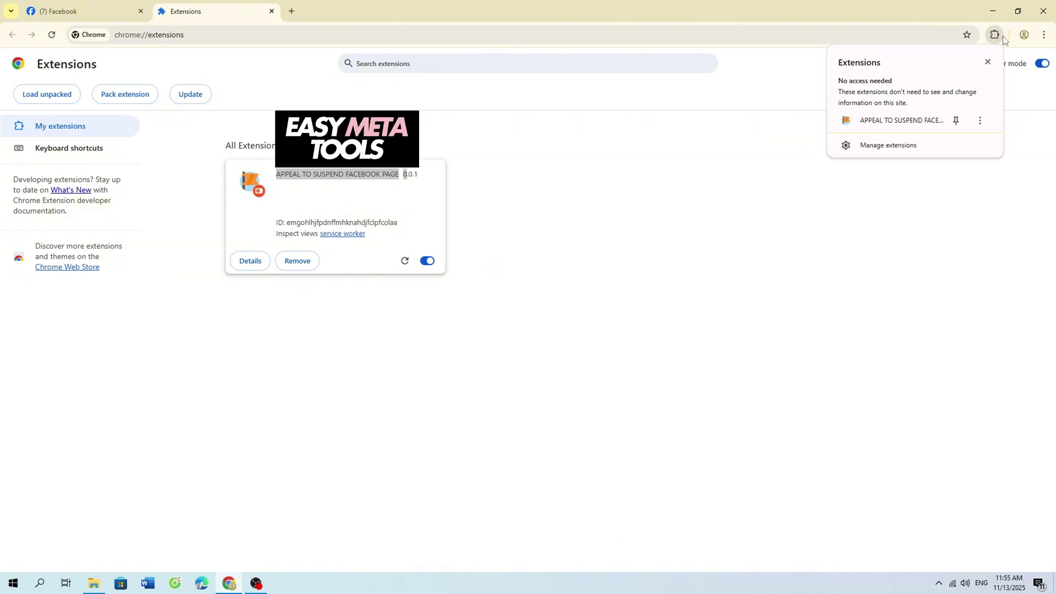
{"action": "left_click", "coordinate": [987, 37]}
{"action": "left_click", "coordinate": [987, 38]}
{"action": "left_click", "coordinate": [988, 37]}
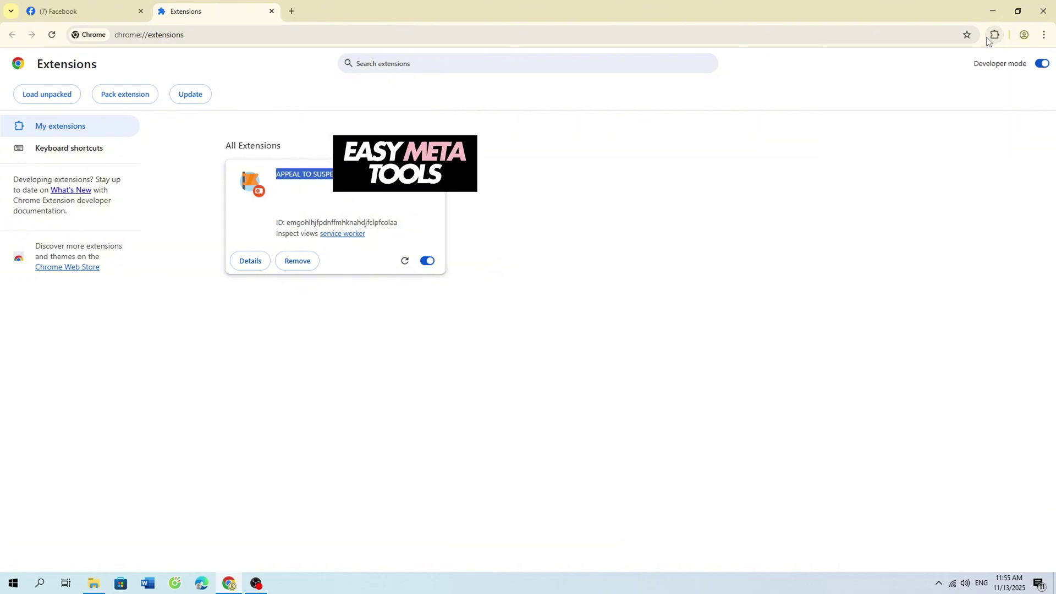
{"action": "left_click", "coordinate": [987, 38]}
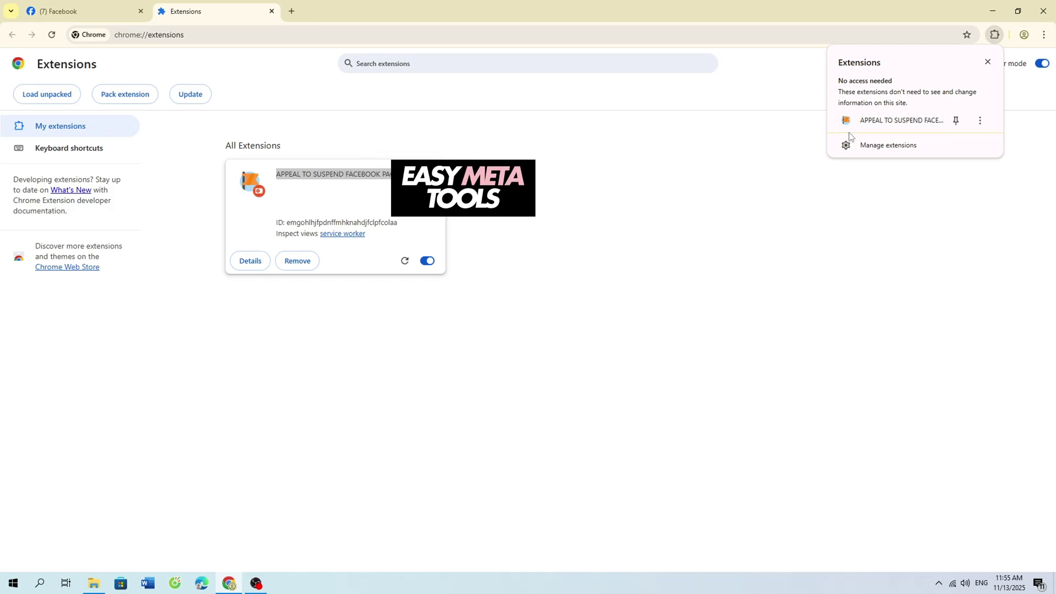
{"action": "left_click", "coordinate": [876, 130]}
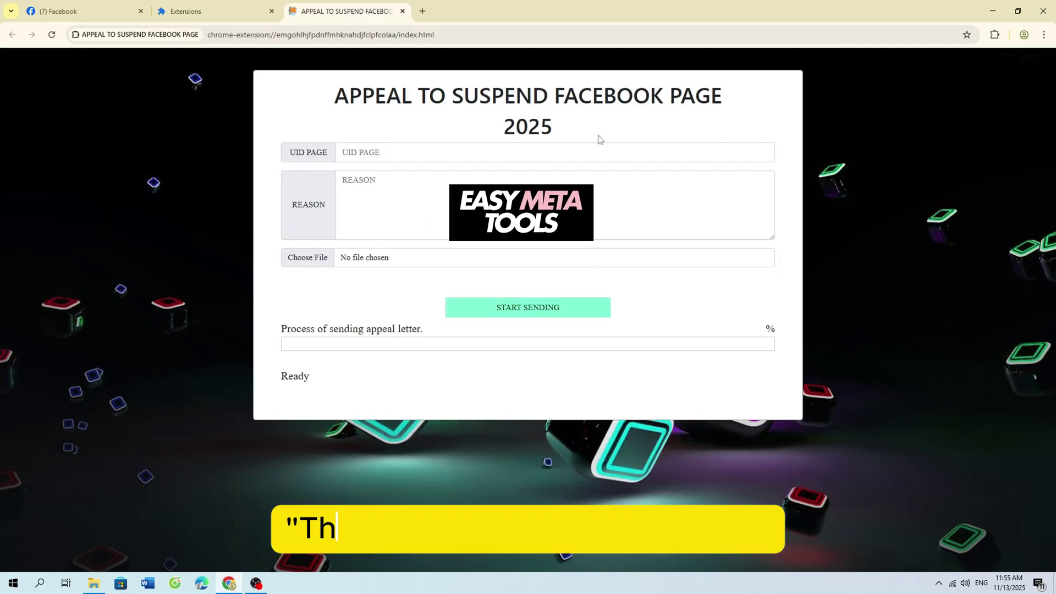
{"action": "left_click_drag", "start_coordinate": [597, 137], "coordinate": [403, 95]}
{"action": "left_click", "coordinate": [306, 101]}
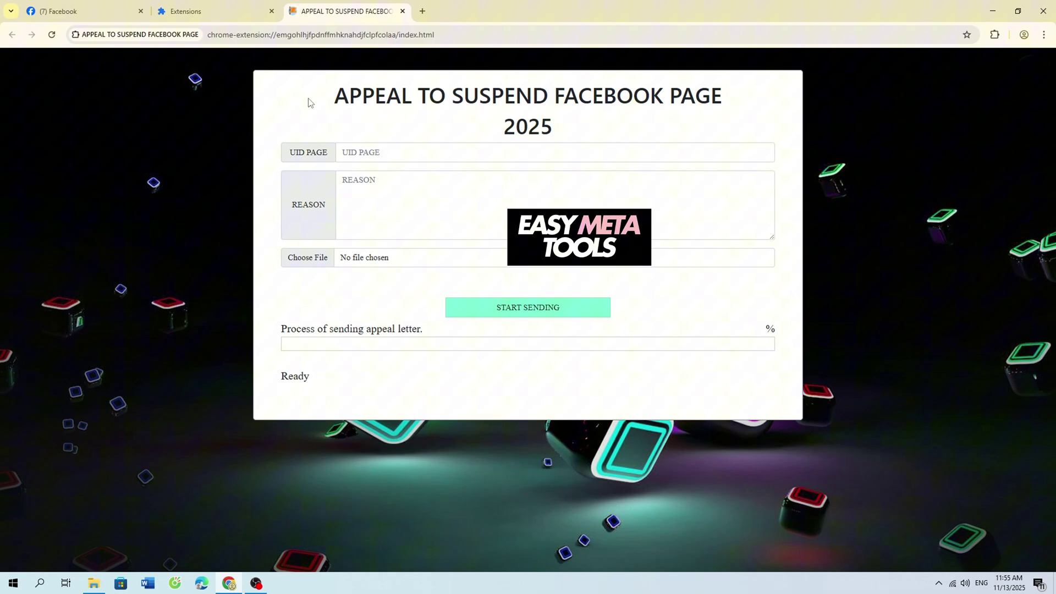
{"action": "left_click_drag", "start_coordinate": [307, 101], "coordinate": [663, 110]}
{"action": "left_click", "coordinate": [632, 115]}
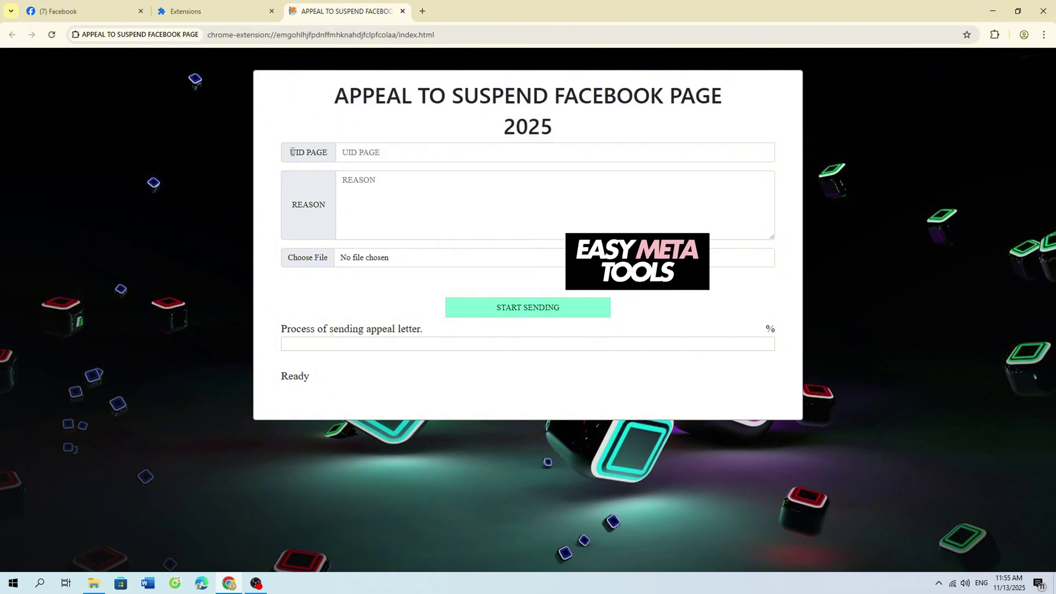
{"action": "triple_click", "coordinate": [292, 152]}
{"action": "left_click", "coordinate": [292, 150]}
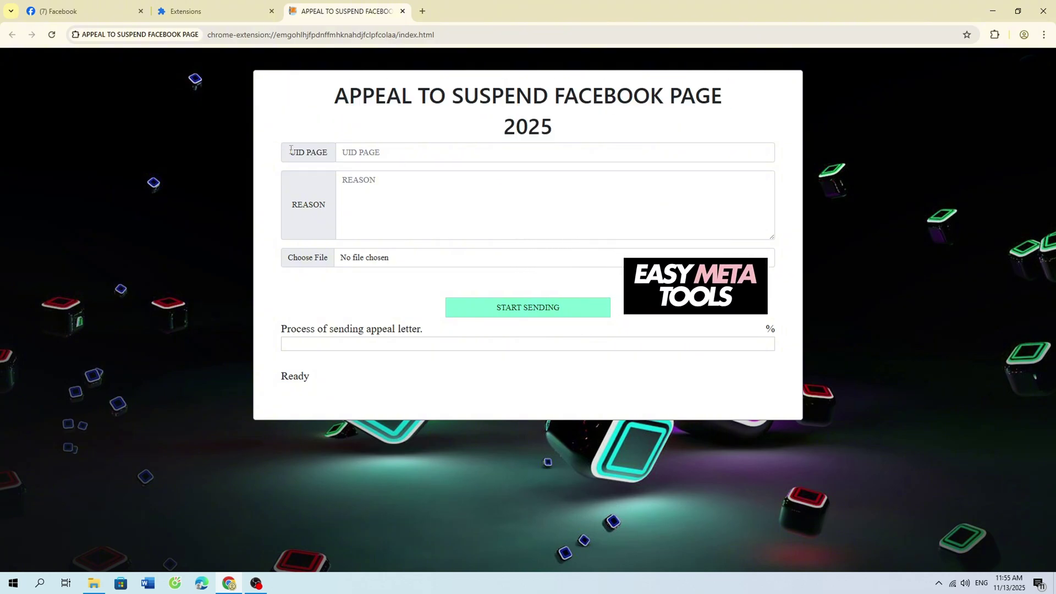
{"action": "left_click_drag", "start_coordinate": [291, 150], "coordinate": [328, 152]}
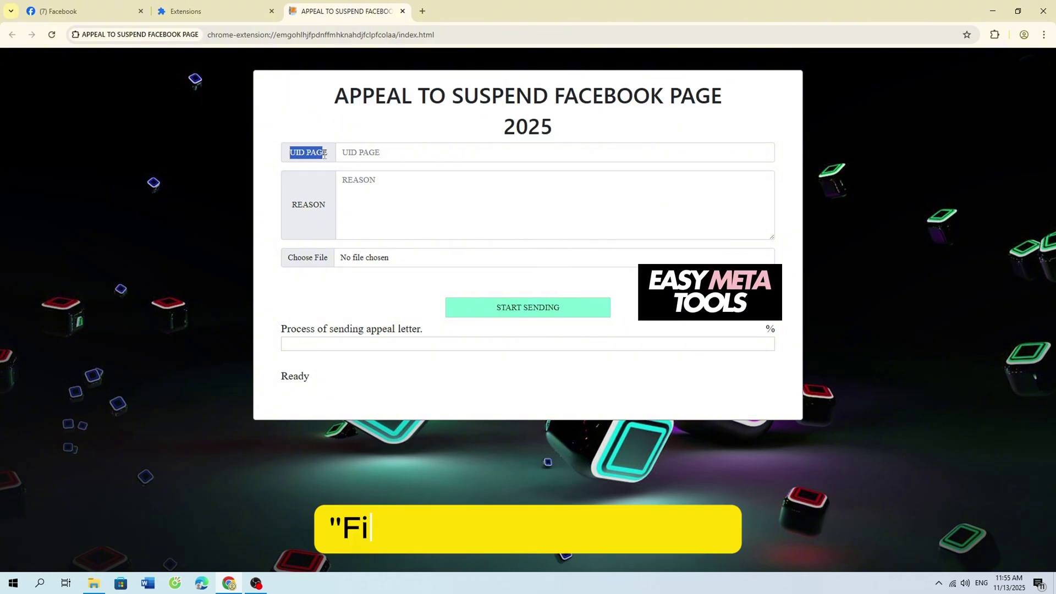
- Open the suspended page's profile in a new tab and copy its numeric ID from the URL
{"action": "left_click", "coordinate": [72, 7]}
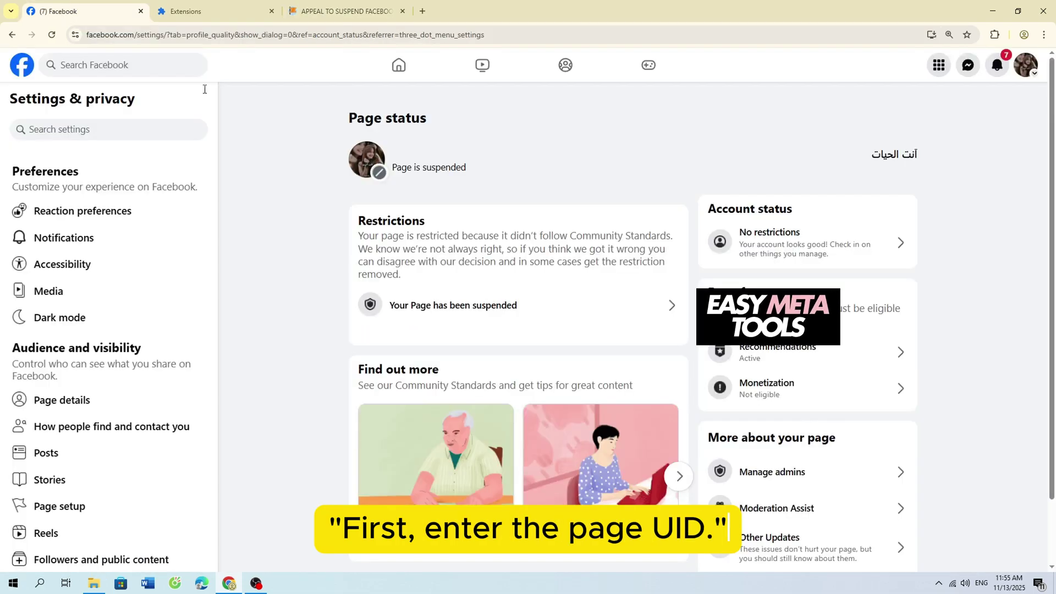
{"action": "left_click", "coordinate": [1024, 66]}
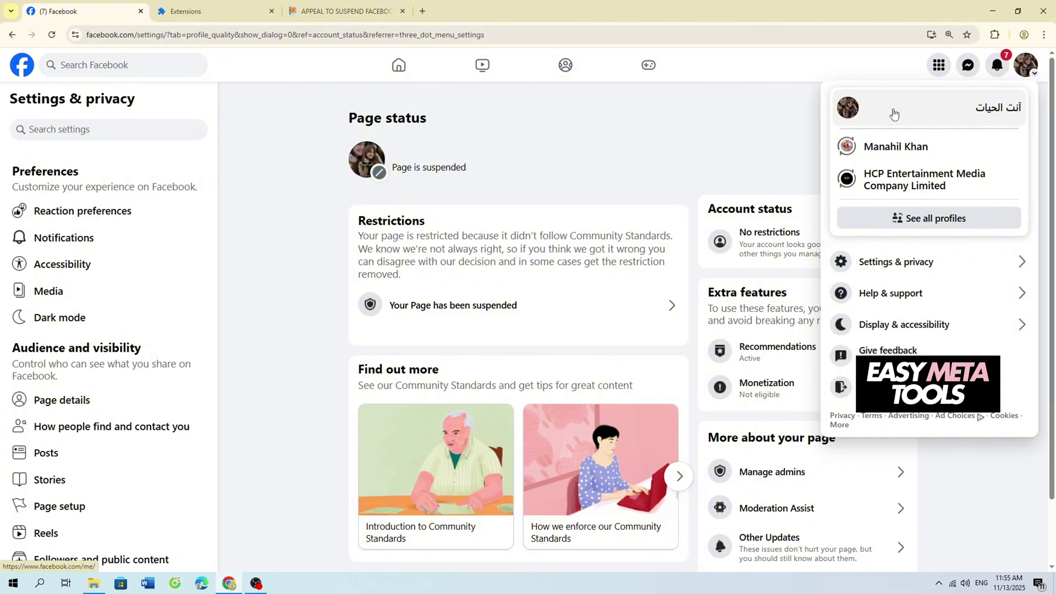
{"action": "left_click_drag", "start_coordinate": [846, 114], "coordinate": [561, 3]}
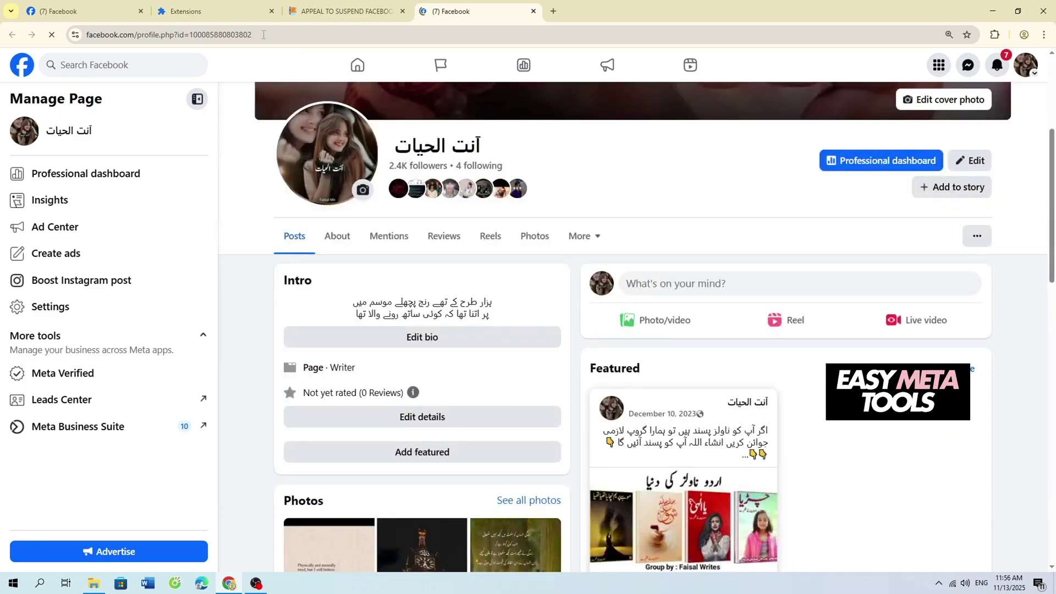
{"action": "left_click_drag", "start_coordinate": [263, 34], "coordinate": [192, 33]}
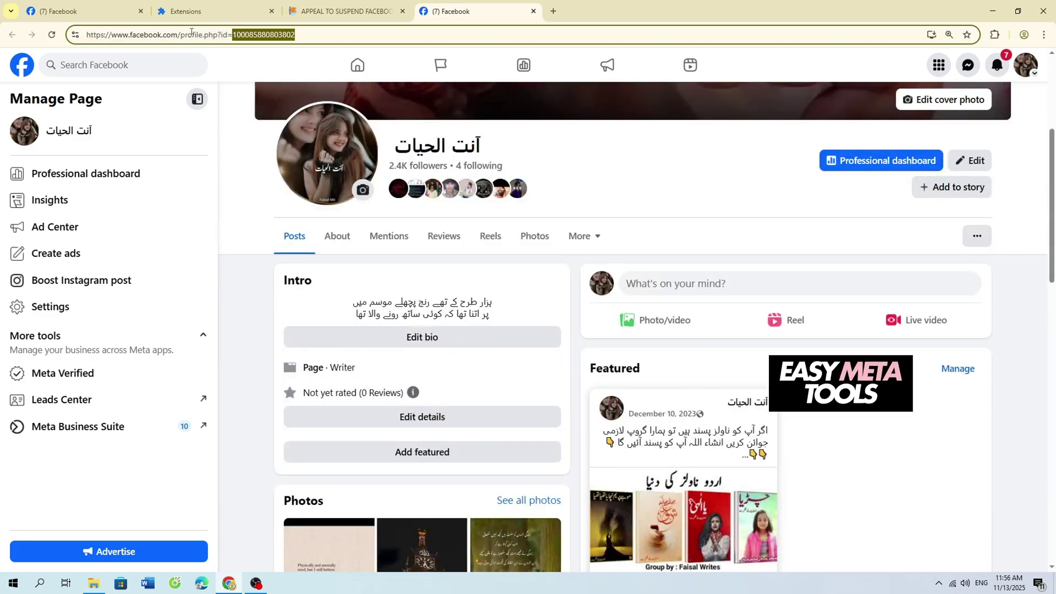
{"action": "right_click", "coordinate": [269, 37]}
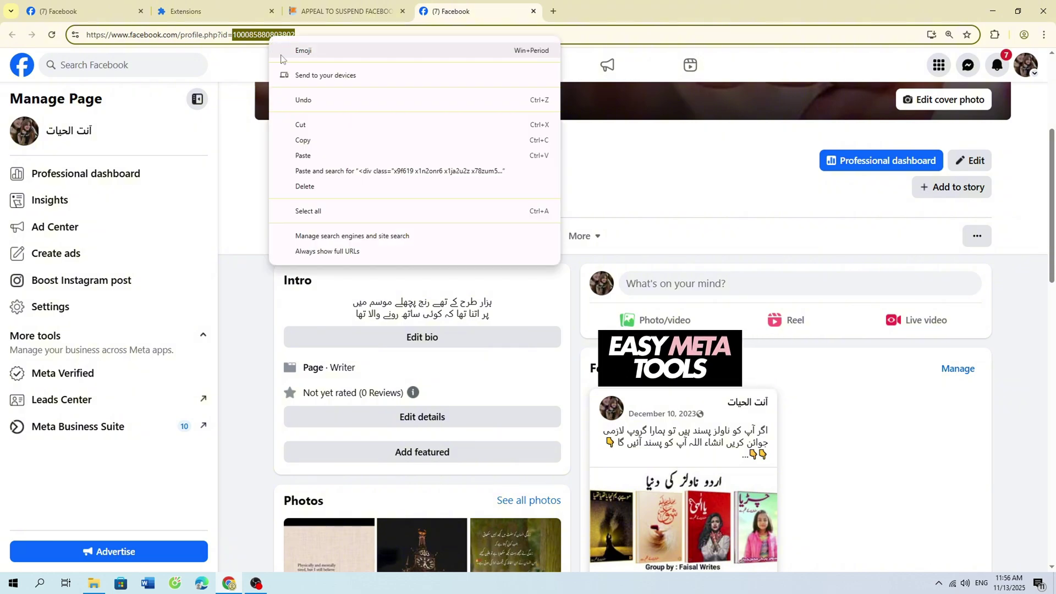
{"action": "left_click", "coordinate": [301, 141]}
- Paste the copied page ID into the appeal tool's UID PAGE field
{"action": "left_click", "coordinate": [341, 11]}
{"action": "left_click", "coordinate": [377, 158]}
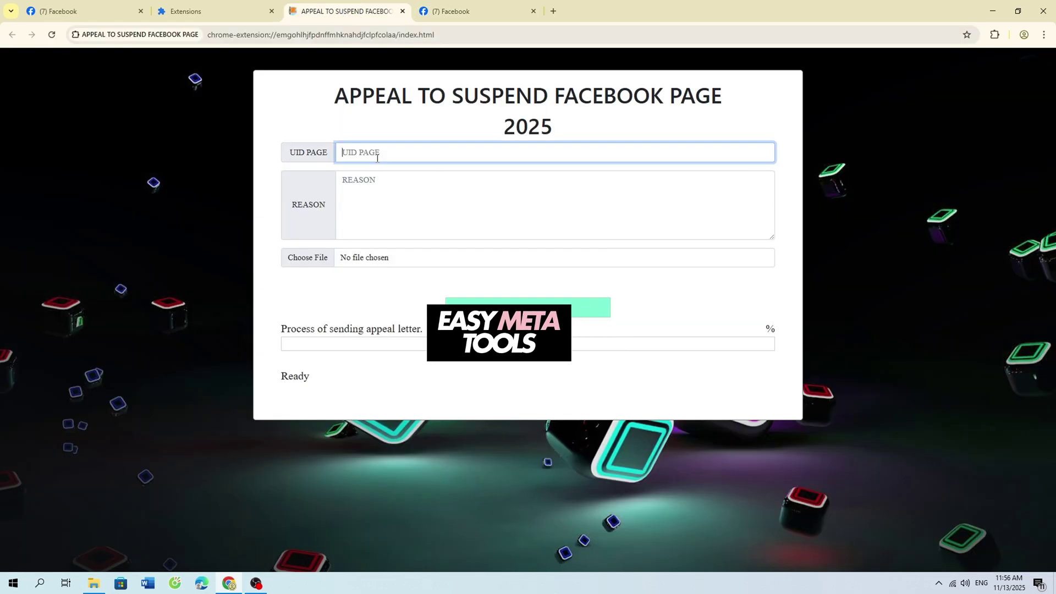
{"action": "right_click", "coordinate": [377, 158]}
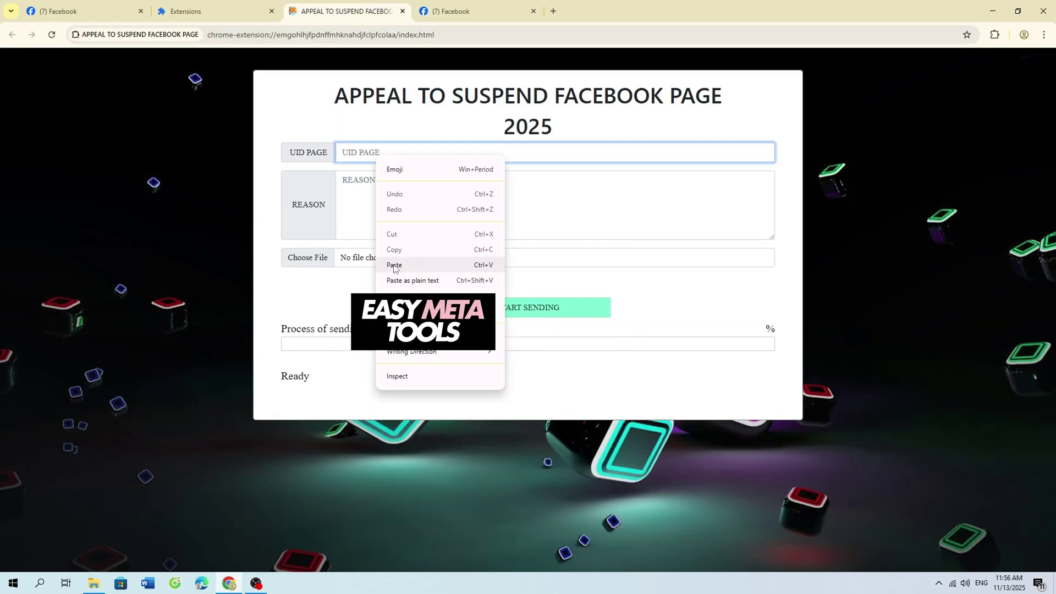
{"action": "left_click", "coordinate": [421, 265]}
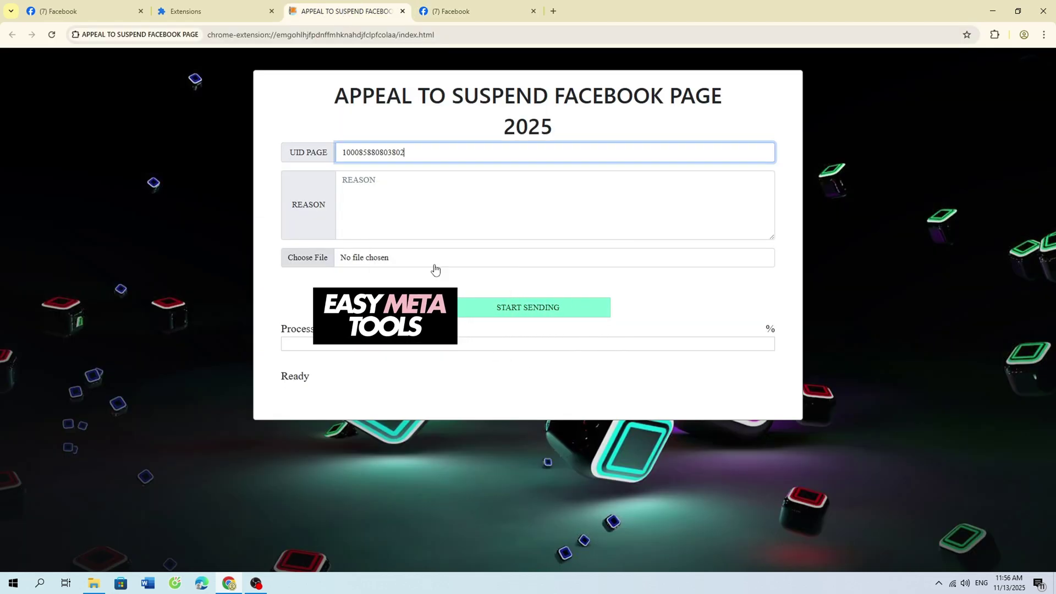
{"action": "double_click", "coordinate": [380, 156]}
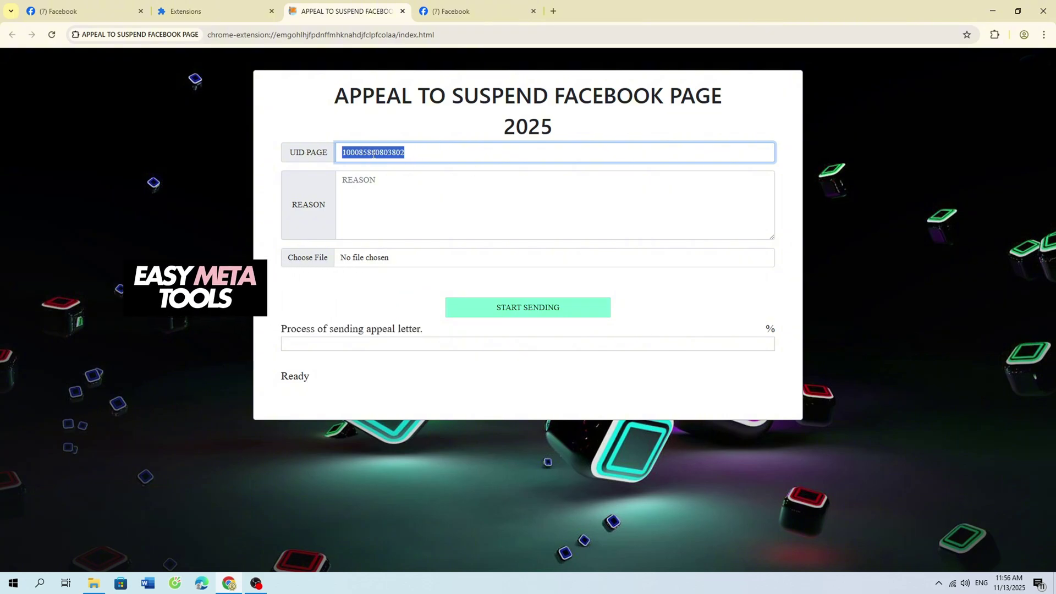
{"action": "left_click", "coordinate": [308, 202]}
{"action": "left_click_drag", "start_coordinate": [323, 207], "coordinate": [328, 213]}
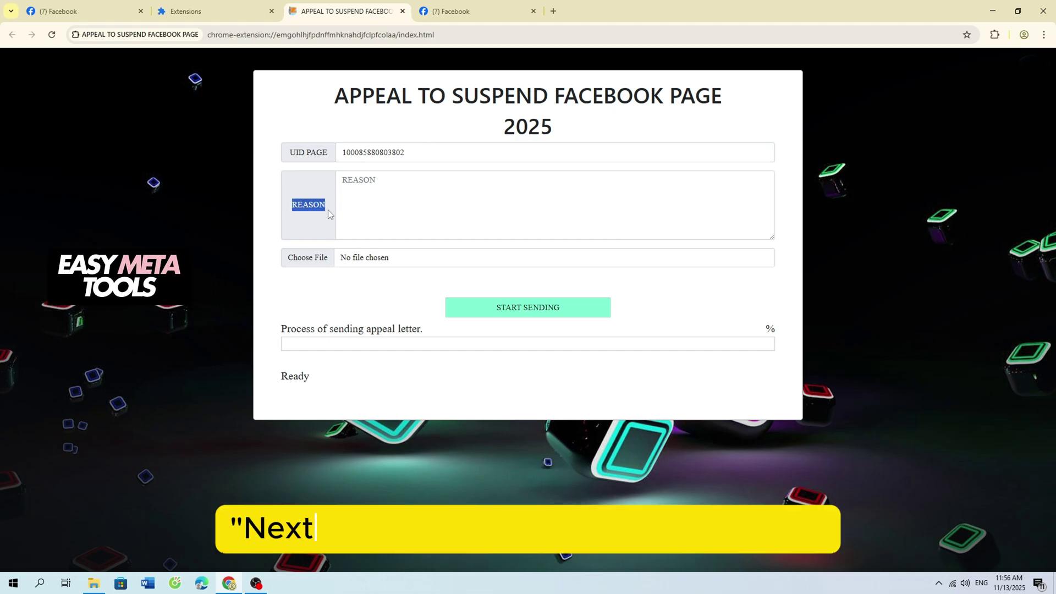
- Open the note text file in Notepad and copy the entire appeal letter
{"action": "left_click", "coordinate": [97, 580]}
{"action": "left_click", "coordinate": [657, 240]}
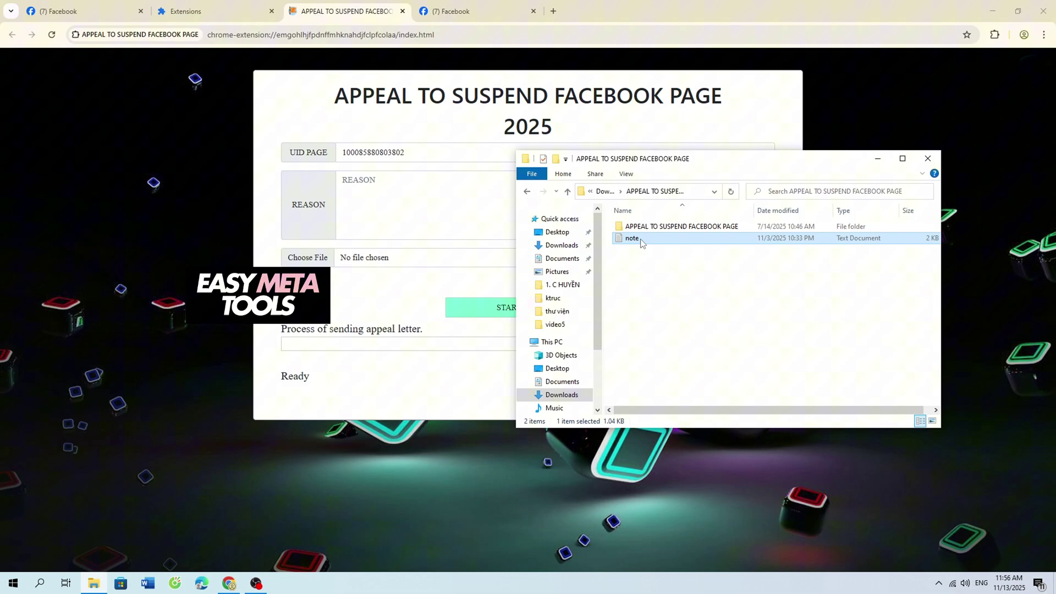
{"action": "double_click", "coordinate": [672, 240]}
{"action": "left_click_drag", "start_coordinate": [543, 292], "coordinate": [345, 151]}
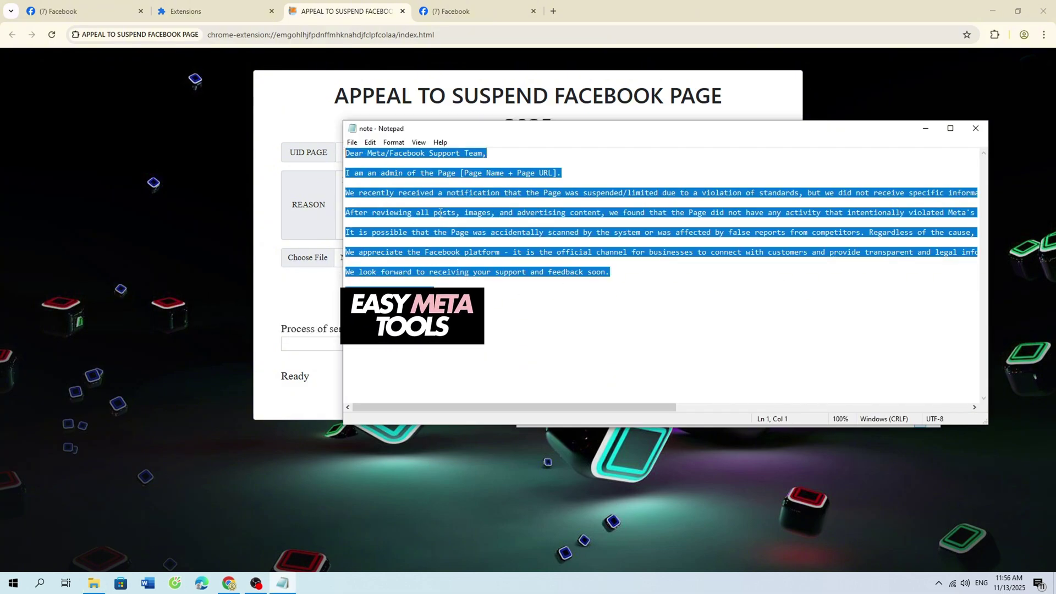
{"action": "right_click", "coordinate": [440, 212]}
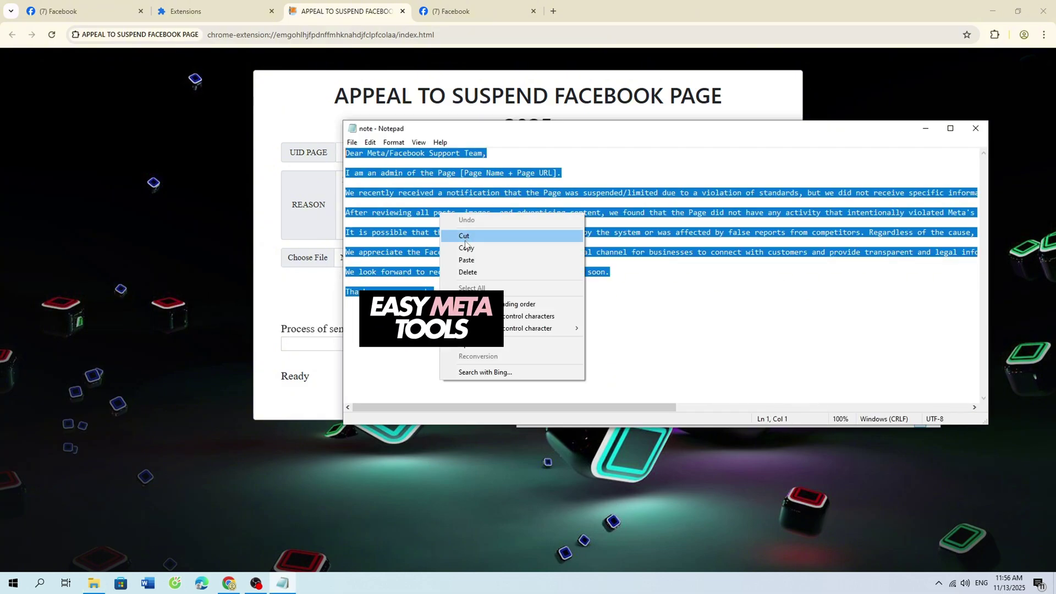
{"action": "left_click", "coordinate": [500, 251]}
- Paste the full appeal letter into the appeal form's REASON box
{"action": "key", "text": "alt+Tab"}
{"action": "left_click", "coordinate": [365, 197]}
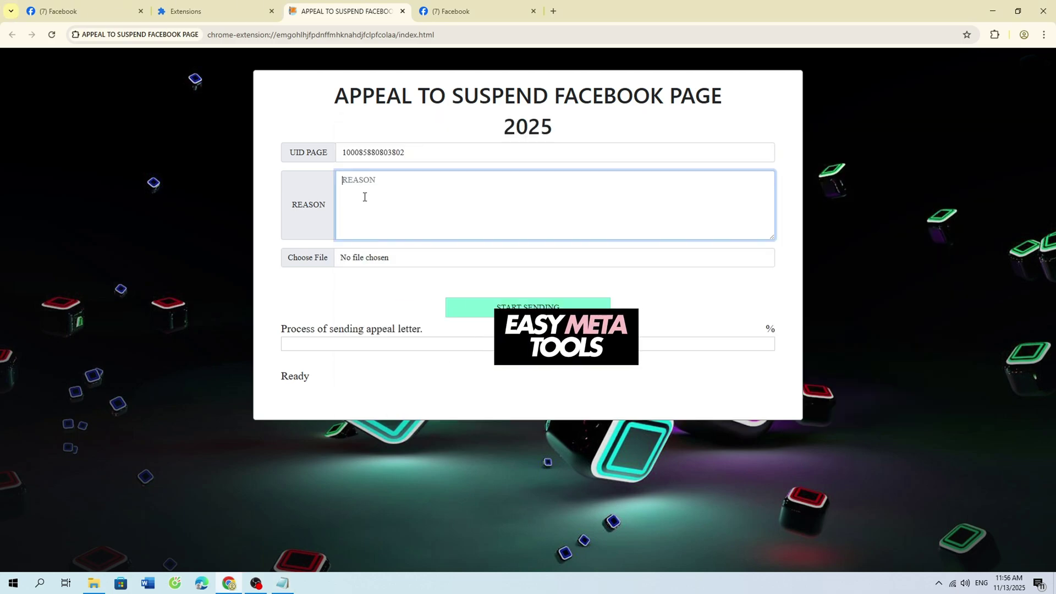
{"action": "right_click", "coordinate": [365, 202]}
{"action": "left_click", "coordinate": [396, 307]}
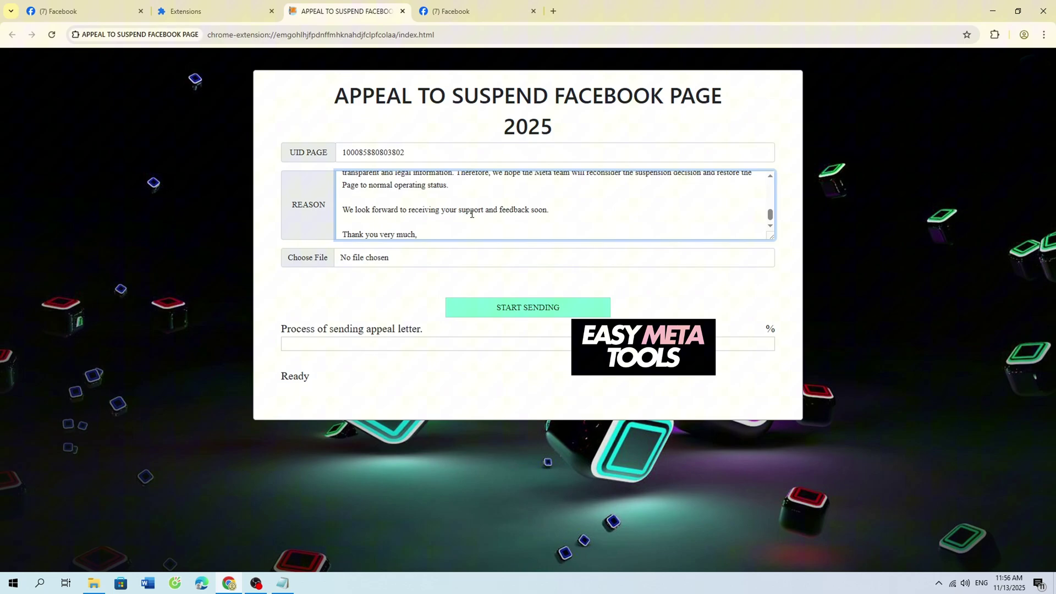
- Select the [Page Name + Page URL] placeholder in the pasted letter
{"action": "scroll", "coordinate": [471, 213], "scroll_direction": "up", "scroll_amount": 10}
{"action": "scroll", "coordinate": [469, 209], "scroll_direction": "down", "scroll_amount": 3}
{"action": "scroll", "coordinate": [456, 211], "scroll_direction": "up", "scroll_amount": 3}
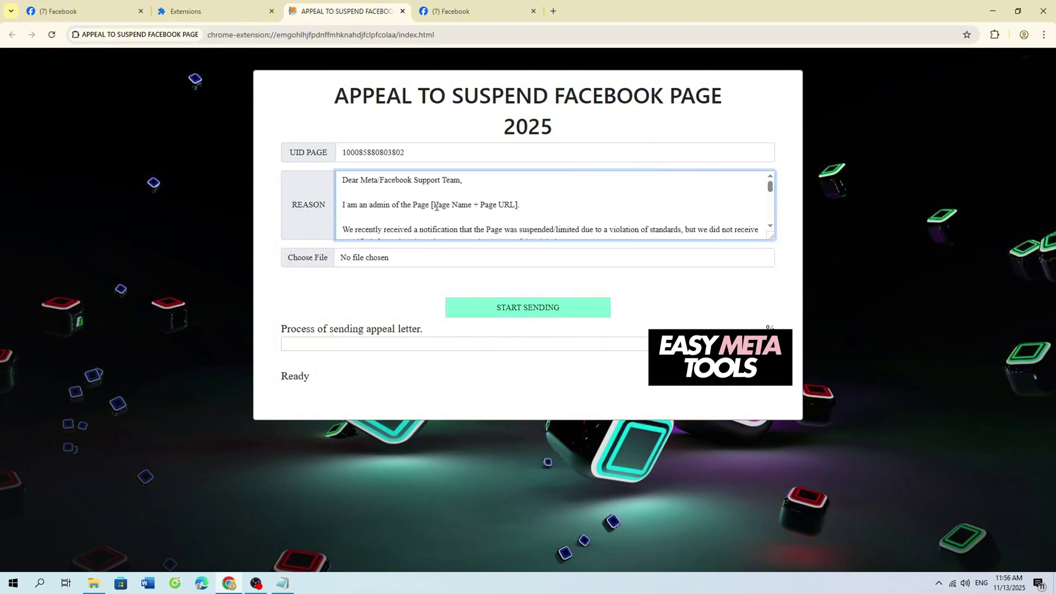
{"action": "left_click_drag", "start_coordinate": [513, 205], "coordinate": [516, 205]}
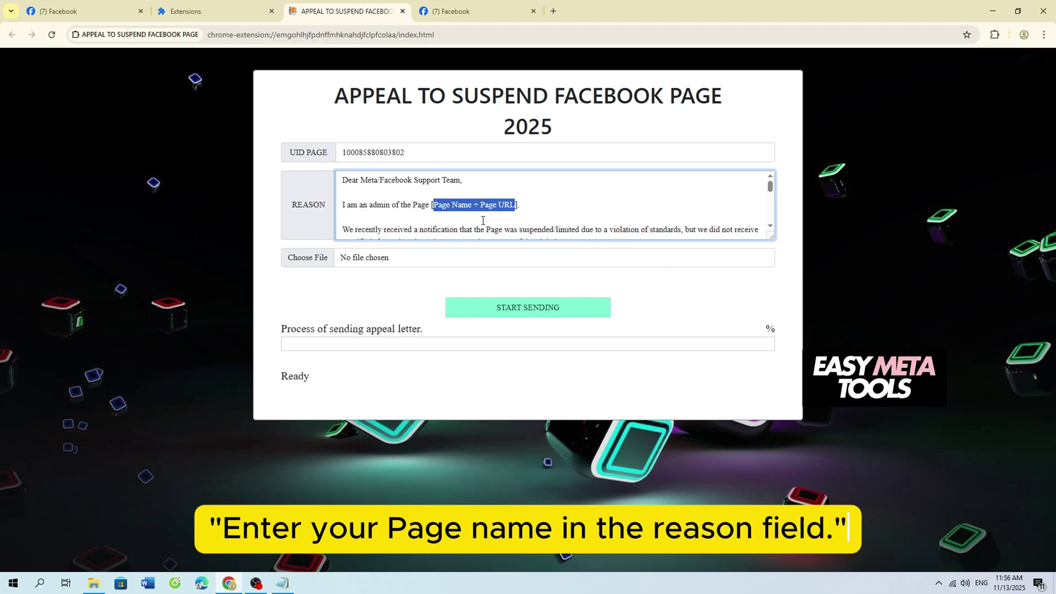
- Close the profile menu and copy the suspended Page's Arabic name from Page status
{"action": "left_click", "coordinate": [105, 4]}
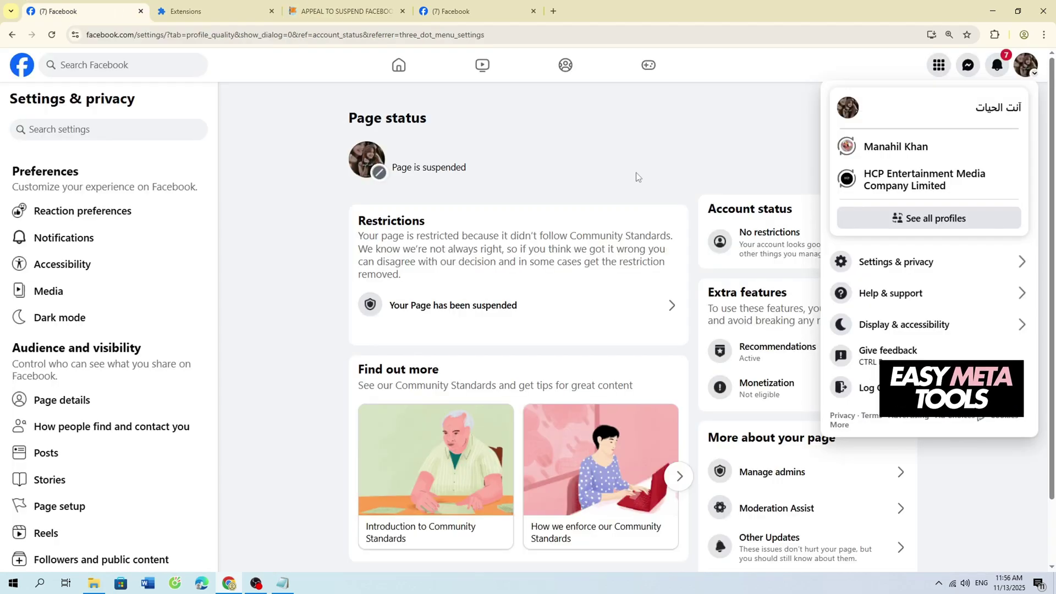
{"action": "left_click", "coordinate": [754, 166]}
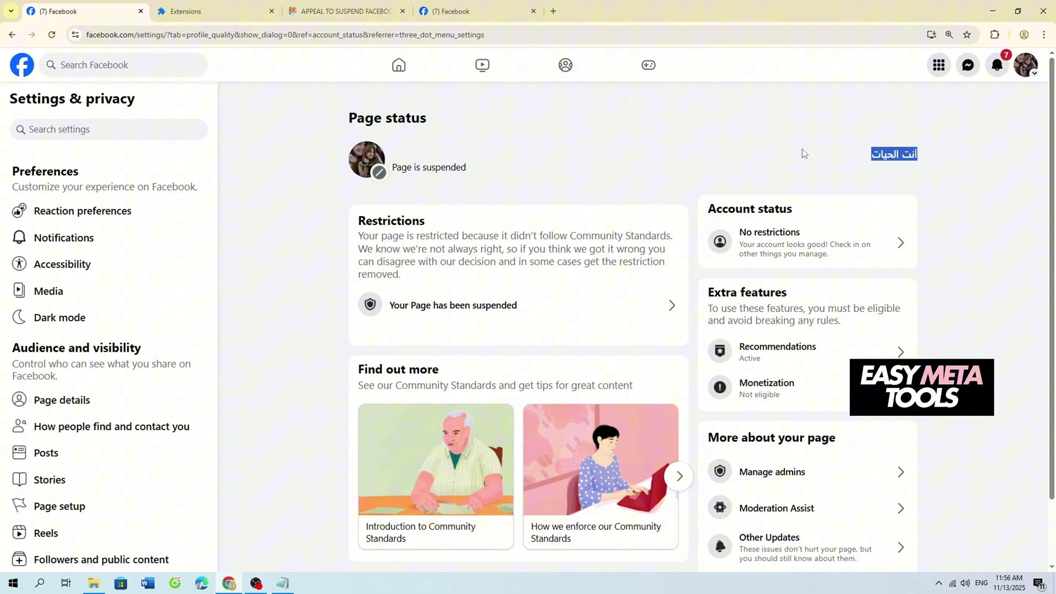
{"action": "right_click", "coordinate": [883, 155]}
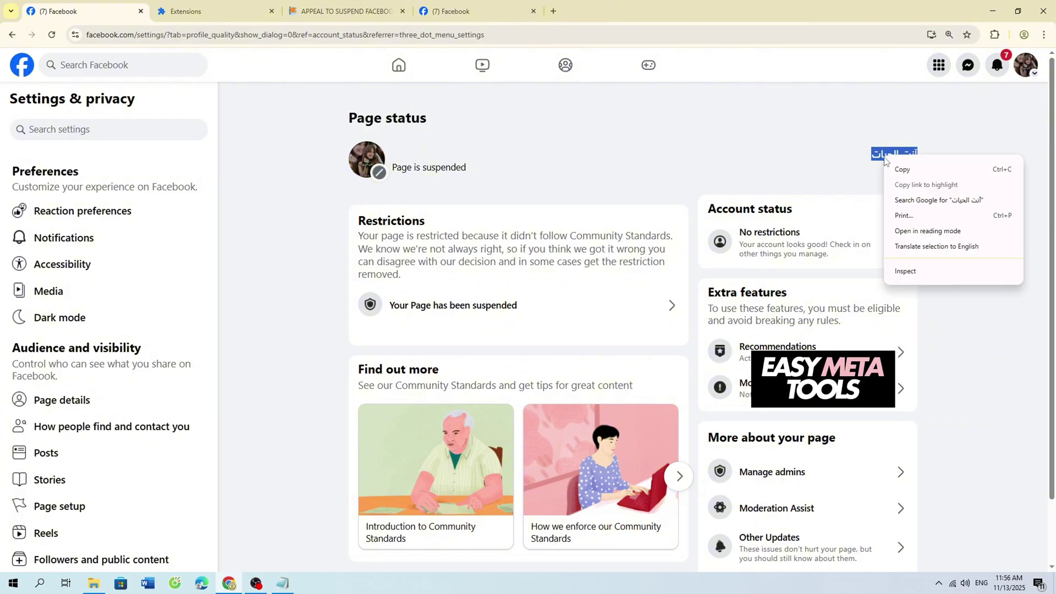
{"action": "left_click", "coordinate": [906, 174]}
- Paste the Page's Arabic name over the [Page Name + Page URL] placeholder in REASON
{"action": "left_click", "coordinate": [344, 11]}
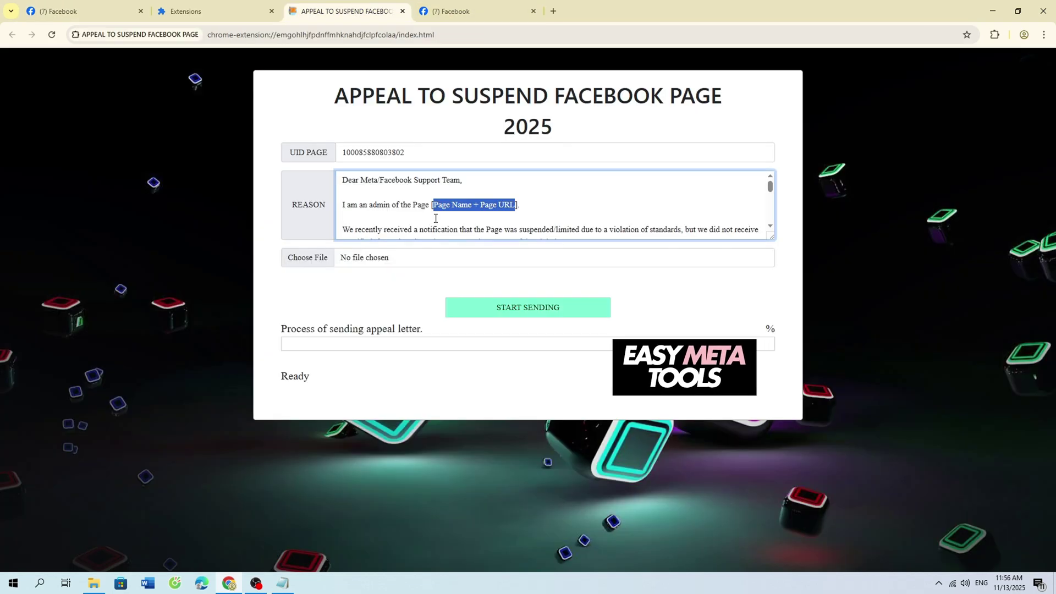
{"action": "right_click", "coordinate": [474, 202]}
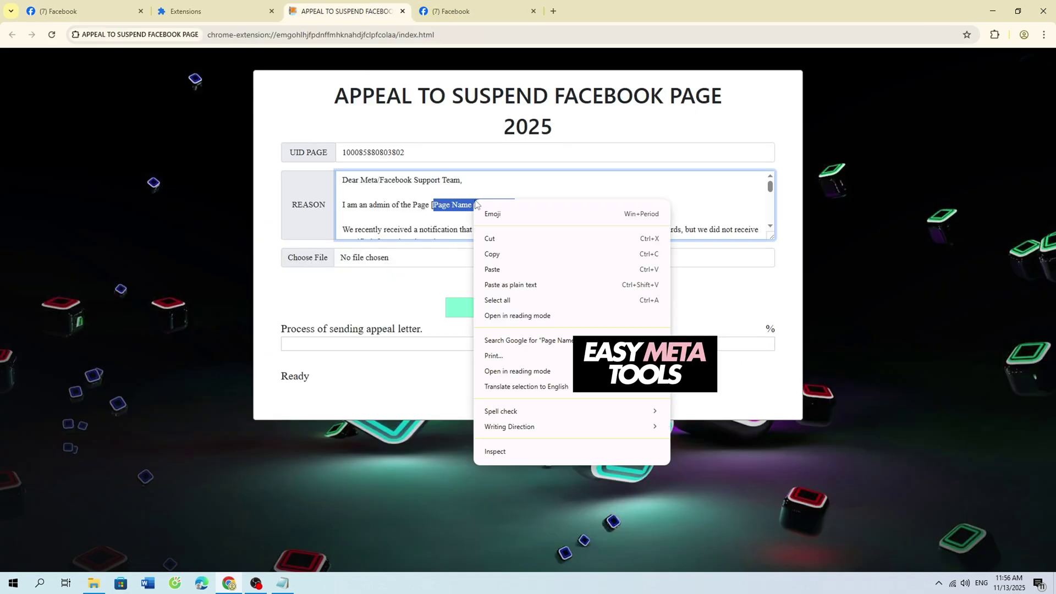
{"action": "left_click", "coordinate": [503, 269]}
{"action": "mouse_move", "coordinate": [451, 207]}
{"action": "left_mouse_down"}
{"action": "mouse_move", "coordinate": [437, 207]}
{"action": "mouse_move", "coordinate": [455, 207]}
{"action": "left_mouse_up"}
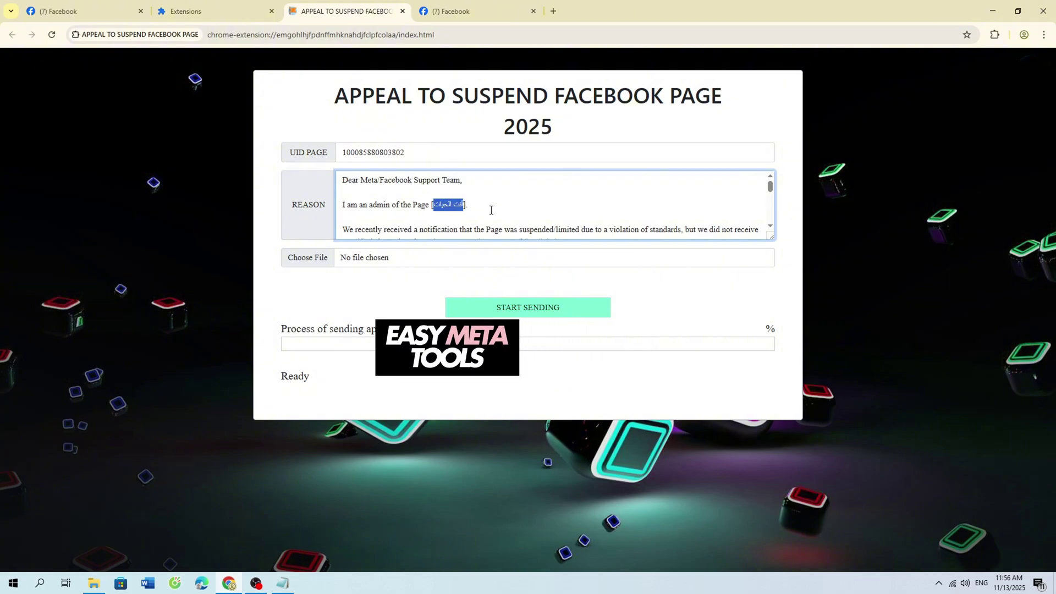
{"action": "left_click", "coordinate": [478, 276]}
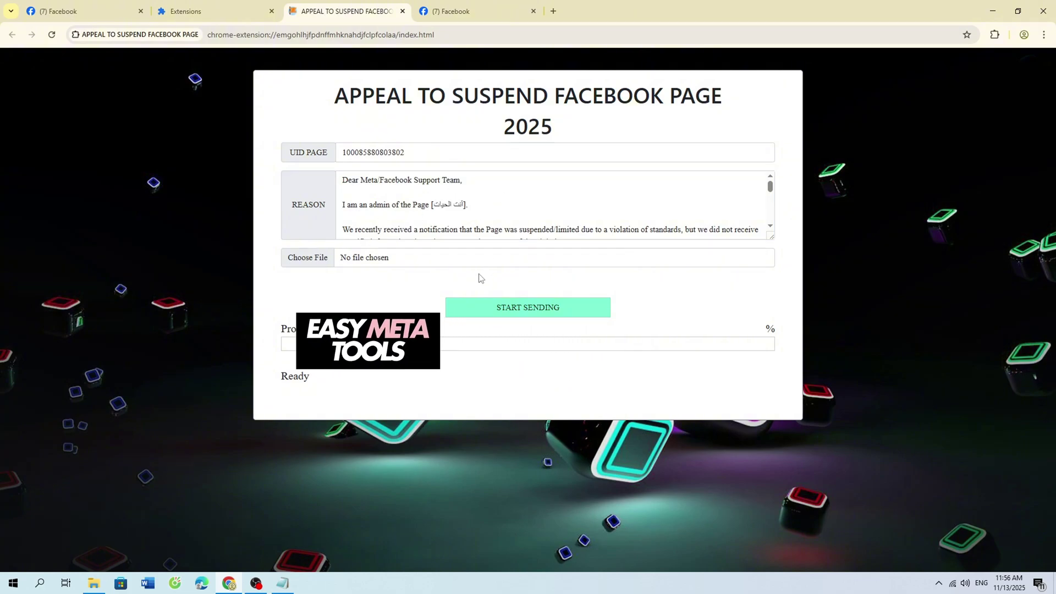
- Send the appeal with START SENDING and confirm it reaches 100% with 'Appeal sent successfully'
{"action": "left_click", "coordinate": [556, 307]}
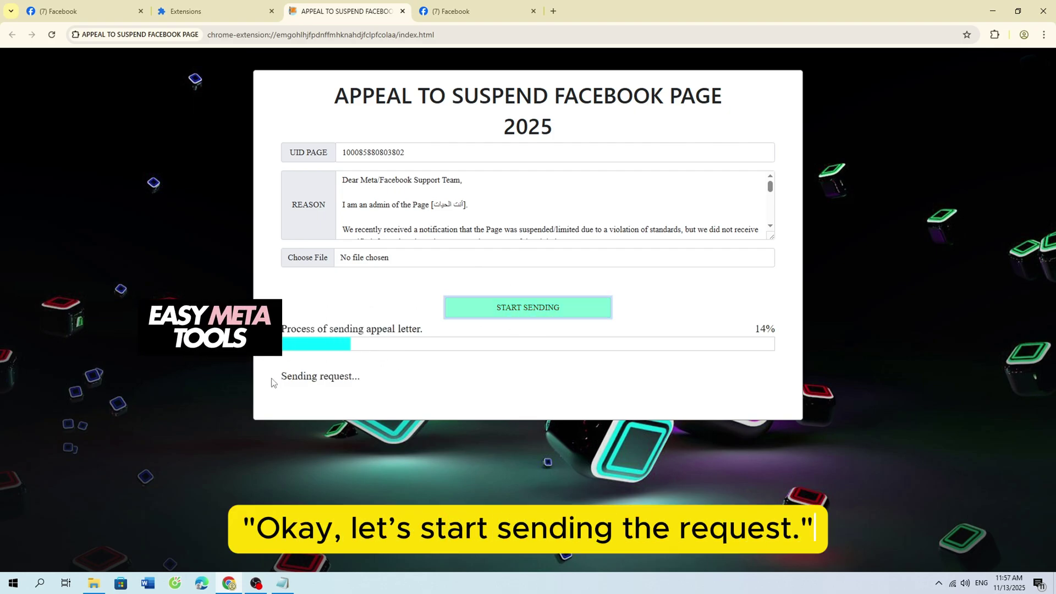
{"action": "left_click_drag", "start_coordinate": [271, 378], "coordinate": [400, 387]}
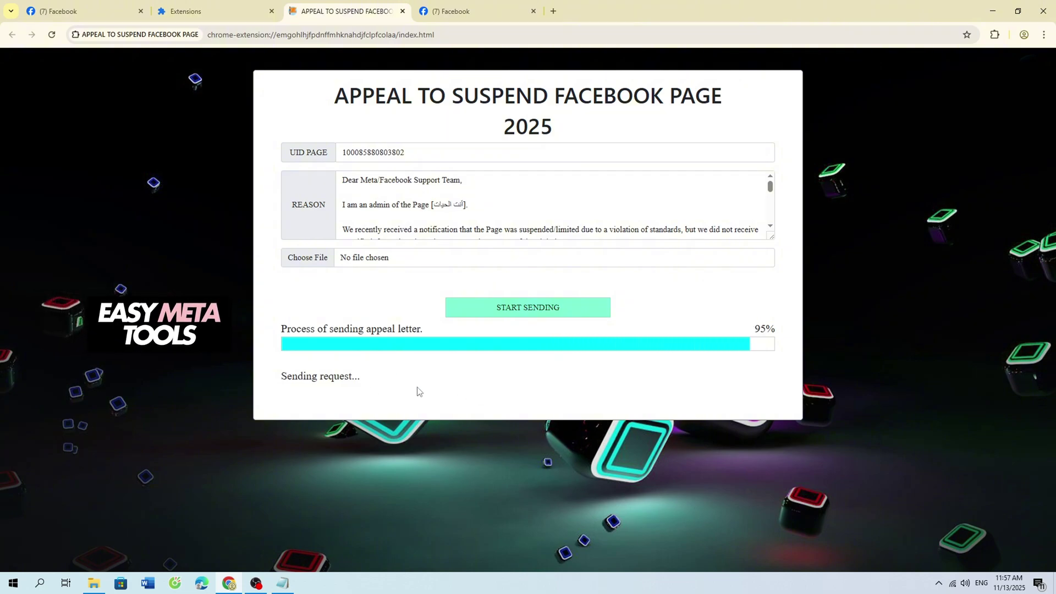
{"action": "left_click_drag", "start_coordinate": [282, 377], "coordinate": [452, 389]}
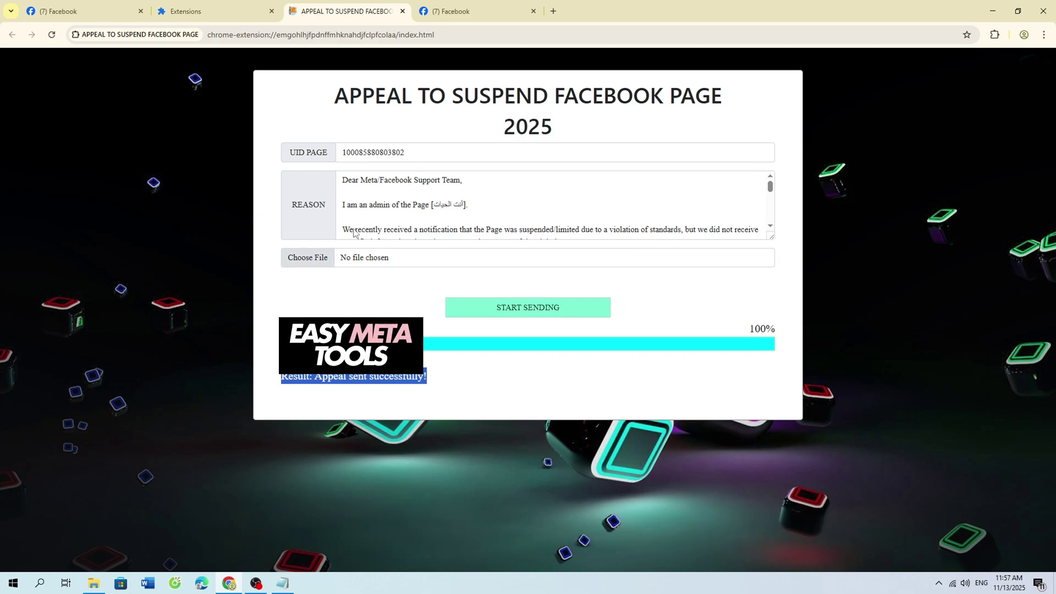
{"action": "left_click", "coordinate": [347, 389]}
- Close the duplicate Facebook tab and review the 'Page is suspended' status
{"action": "left_click", "coordinate": [82, 11]}
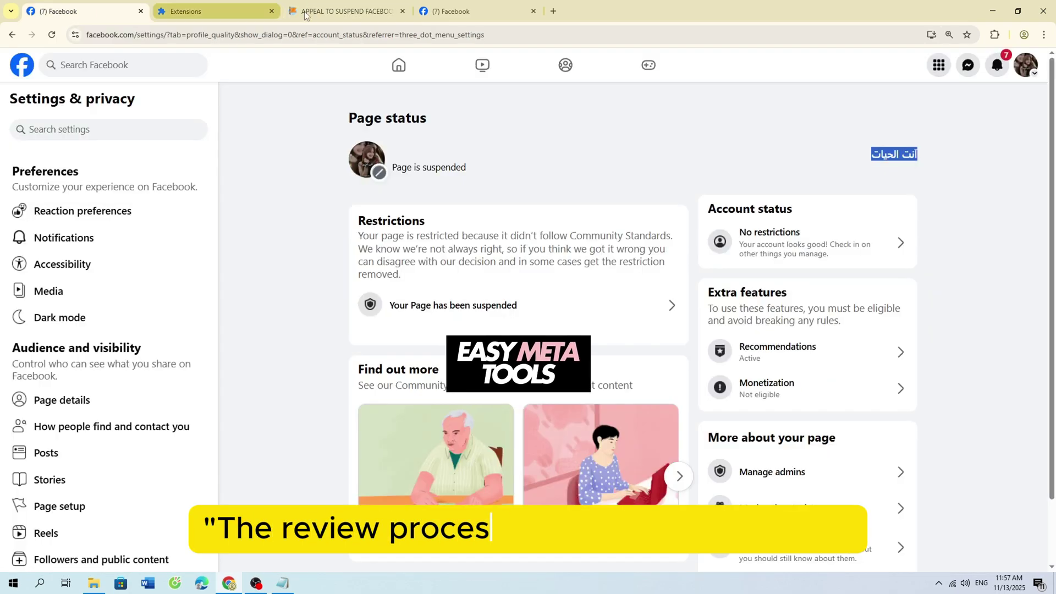
{"action": "left_click", "coordinate": [533, 11]}
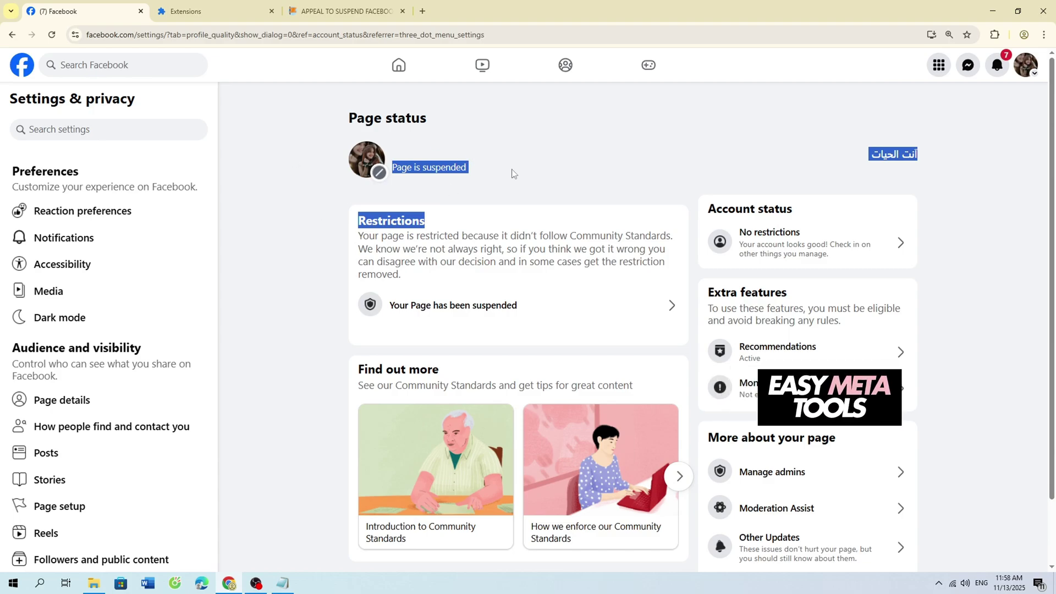
{"action": "left_click", "coordinate": [450, 177]}
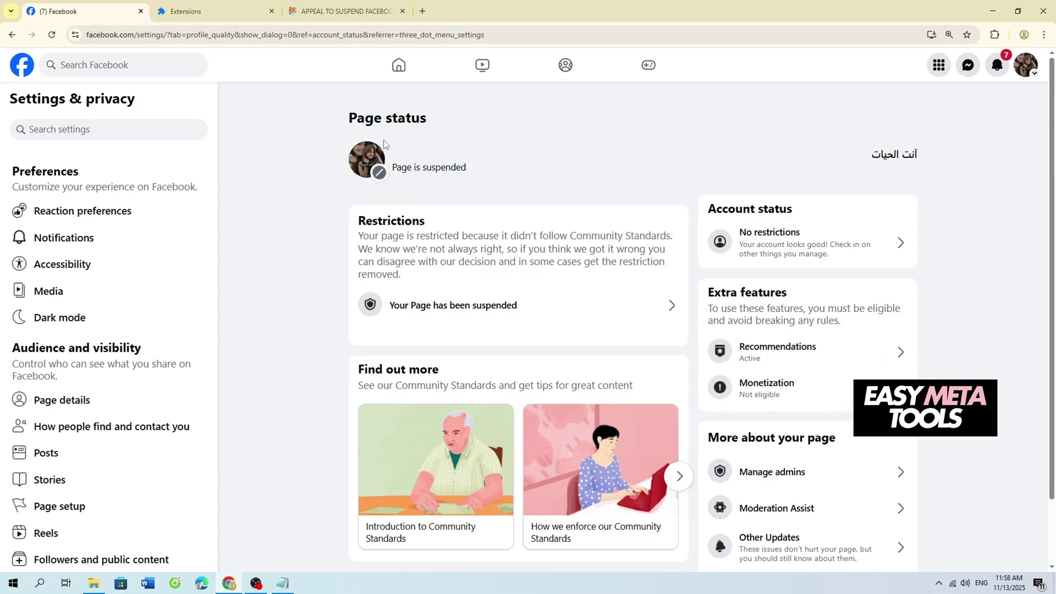
{"action": "left_click_drag", "start_coordinate": [384, 145], "coordinate": [495, 170]}
{"action": "left_click", "coordinate": [310, 103]}
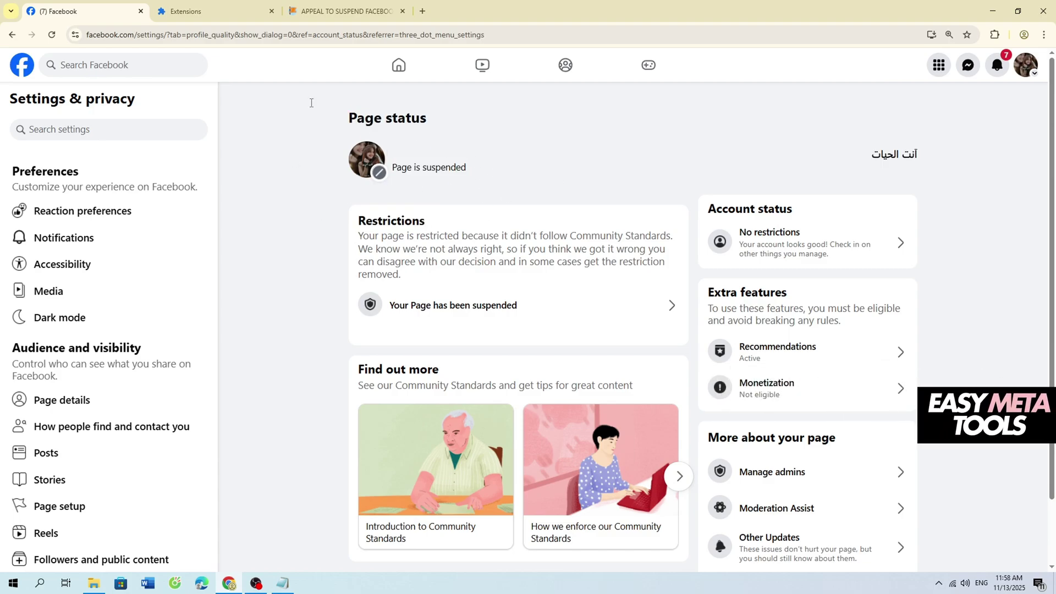
- Reload Page status and confirm it reads 'Page has no issues' with no Community Standards violations
{"action": "left_click", "coordinate": [52, 35]}
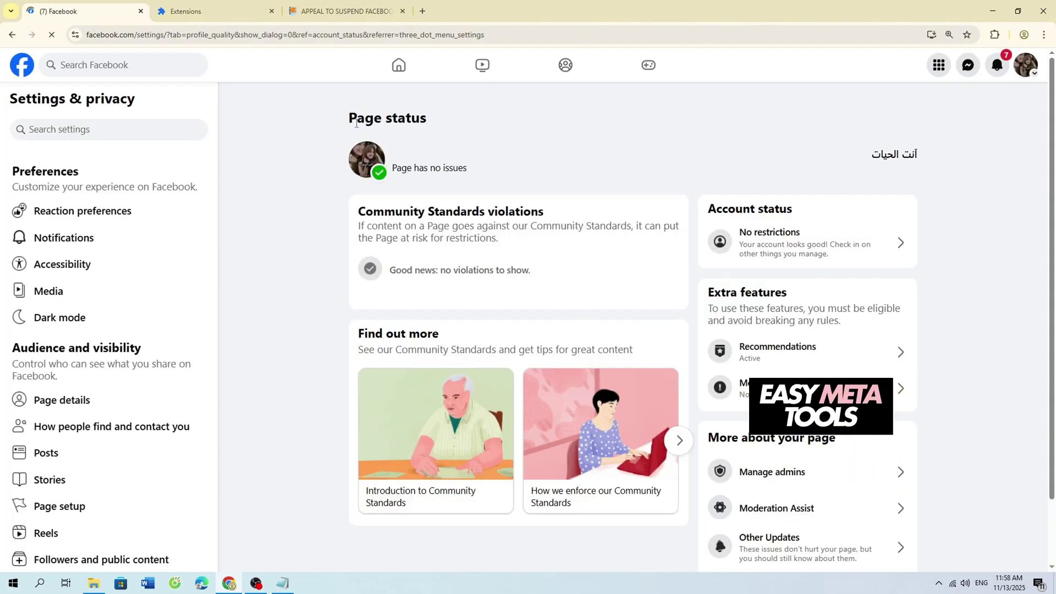
{"action": "left_click_drag", "start_coordinate": [356, 124], "coordinate": [439, 150]}
{"action": "left_click", "coordinate": [381, 140]}
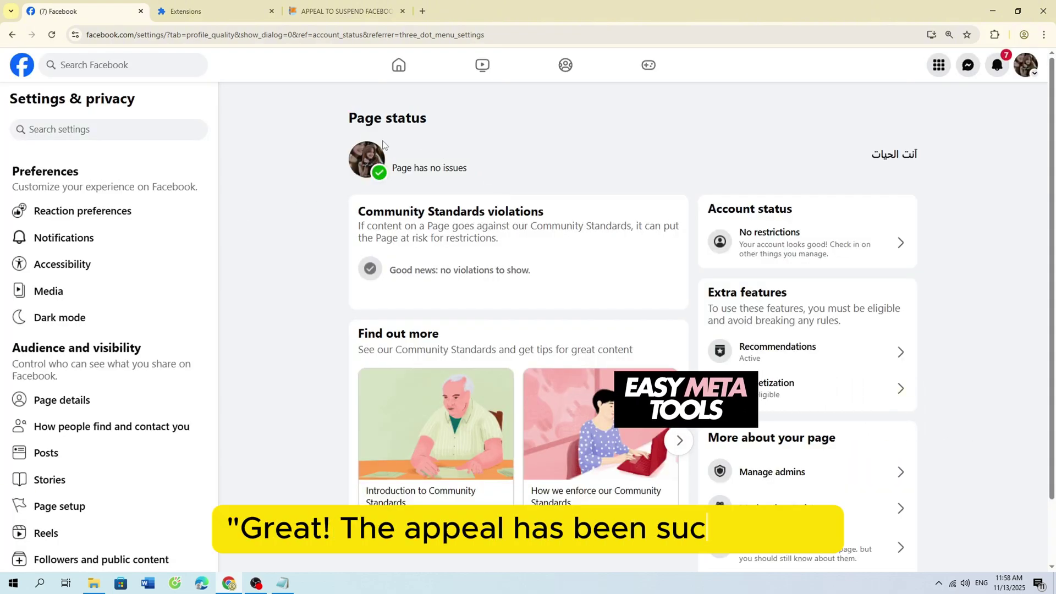
{"action": "left_click_drag", "start_coordinate": [356, 209], "coordinate": [589, 280]}
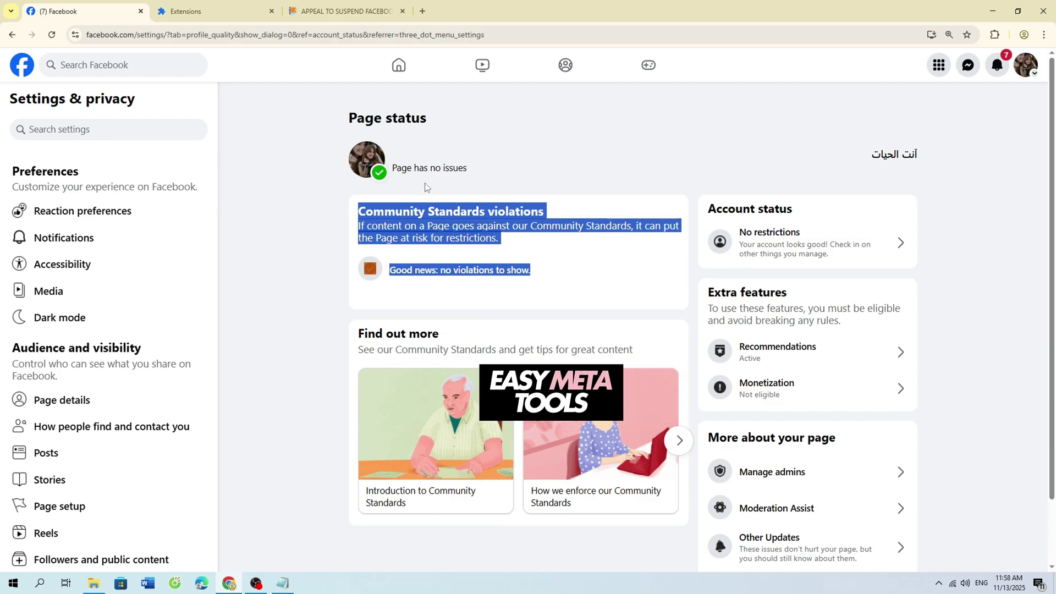
{"action": "left_click", "coordinate": [443, 186]}
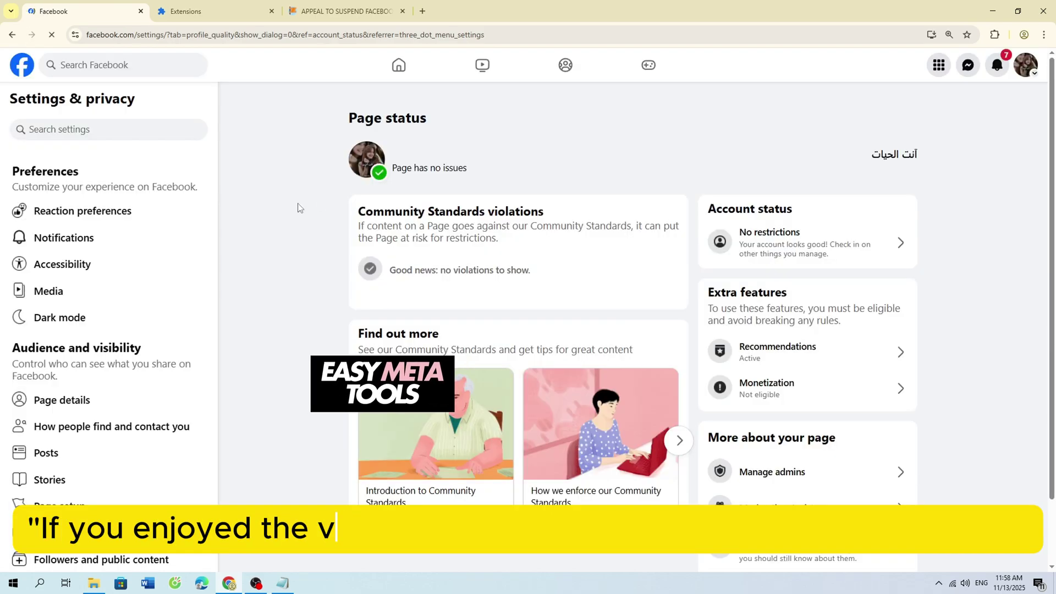
{"action": "left_click_drag", "start_coordinate": [348, 118], "coordinate": [505, 213]}
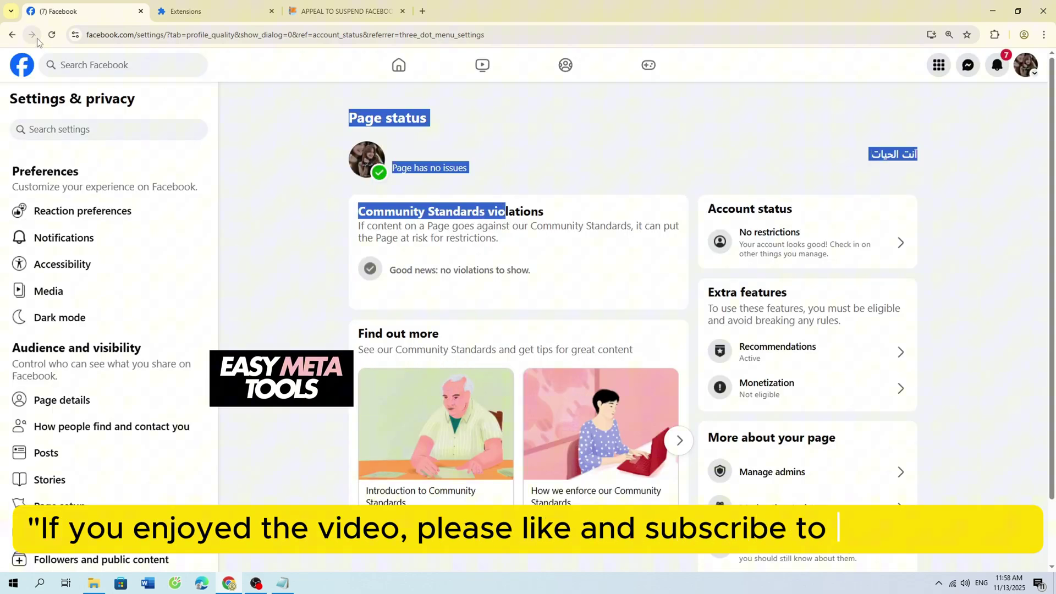